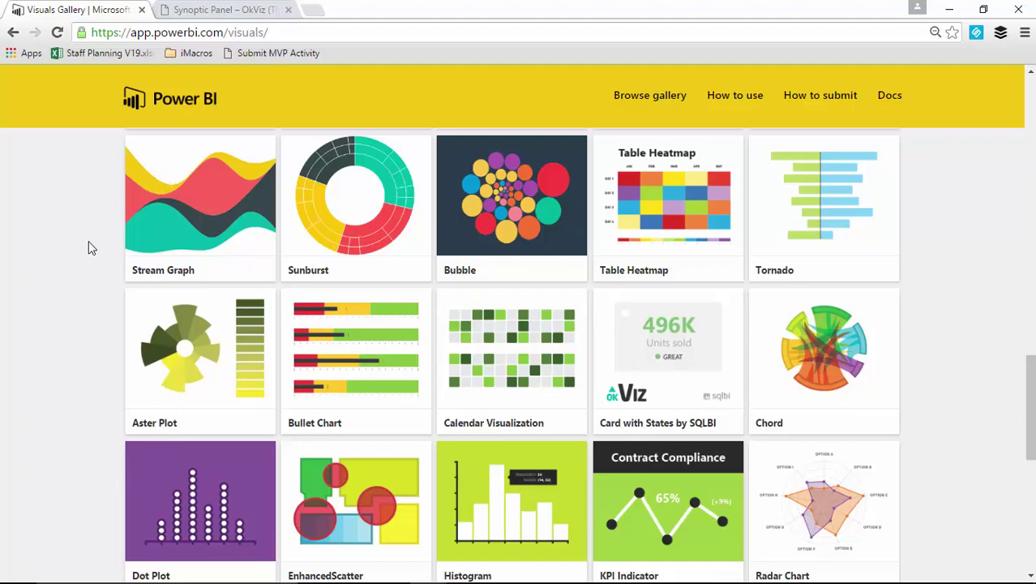
Scroll the Power BI Visuals Gallery up and down until the Card with States by SQLBI tile shows
scroll(88, 243, up, 1)
scroll(88, 242, up, 10)
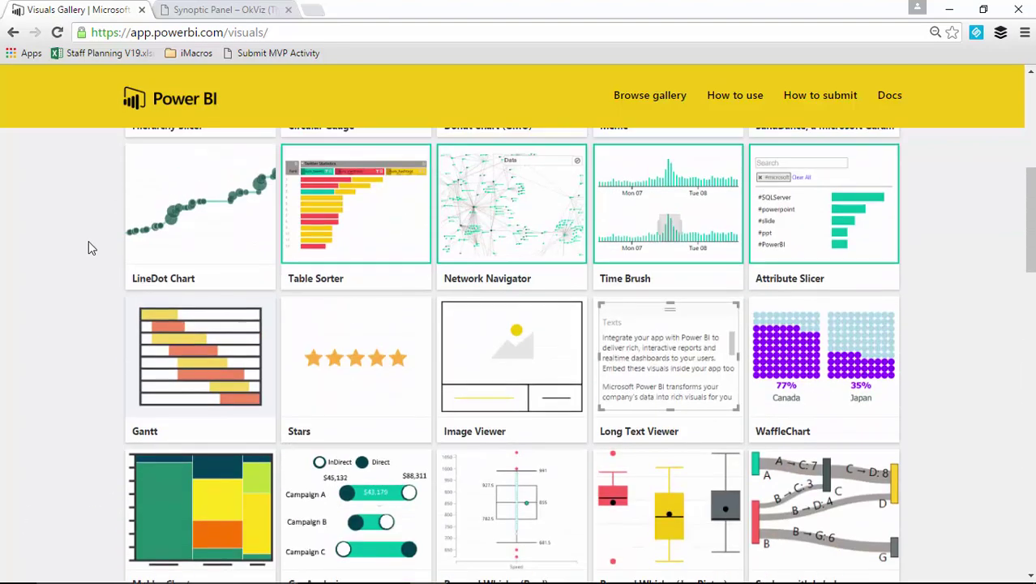
scroll(89, 244, down, 8)
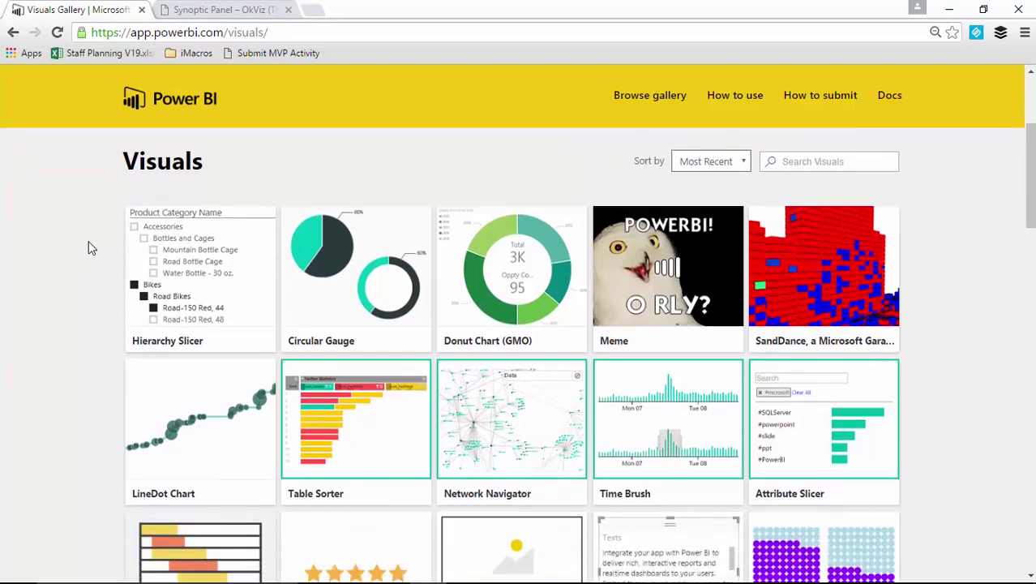
scroll(88, 241, down, 9)
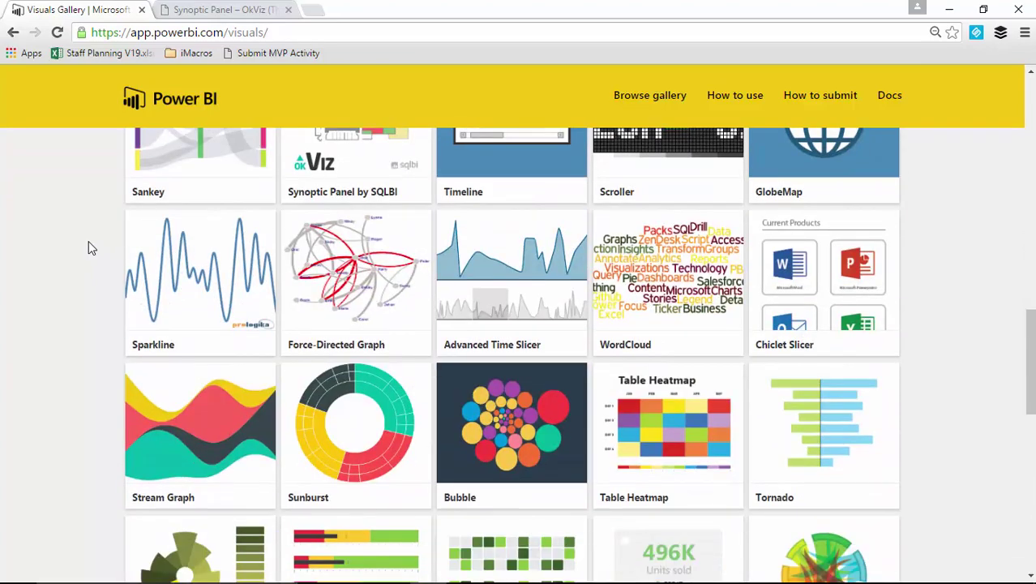
scroll(88, 241, up, 3)
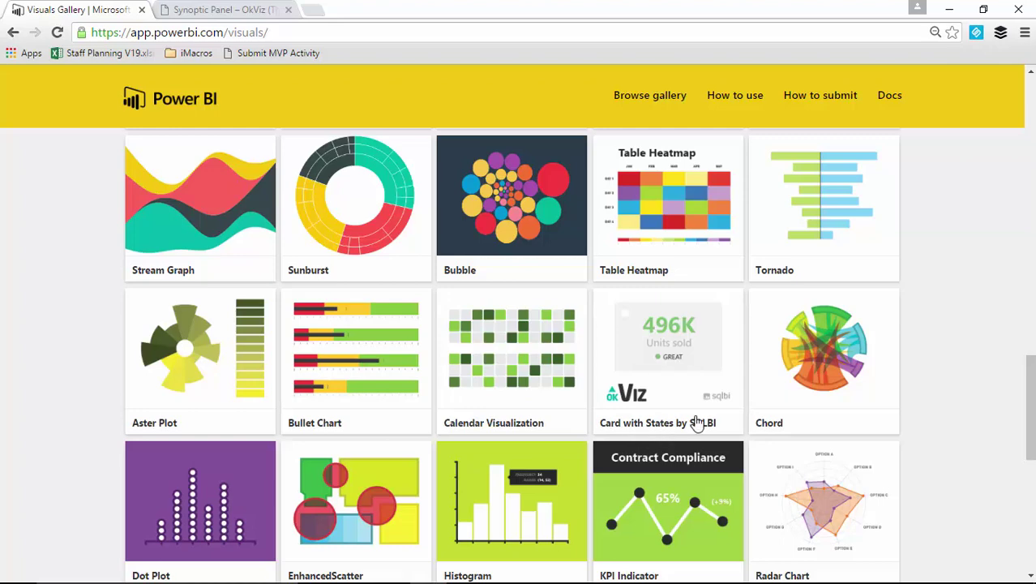
click(697, 424)
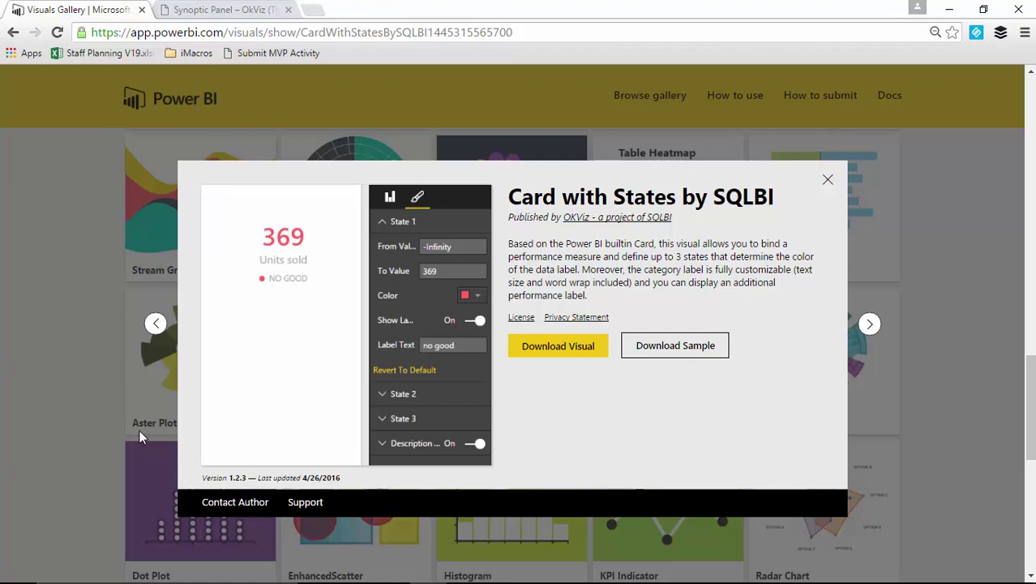
click(828, 179)
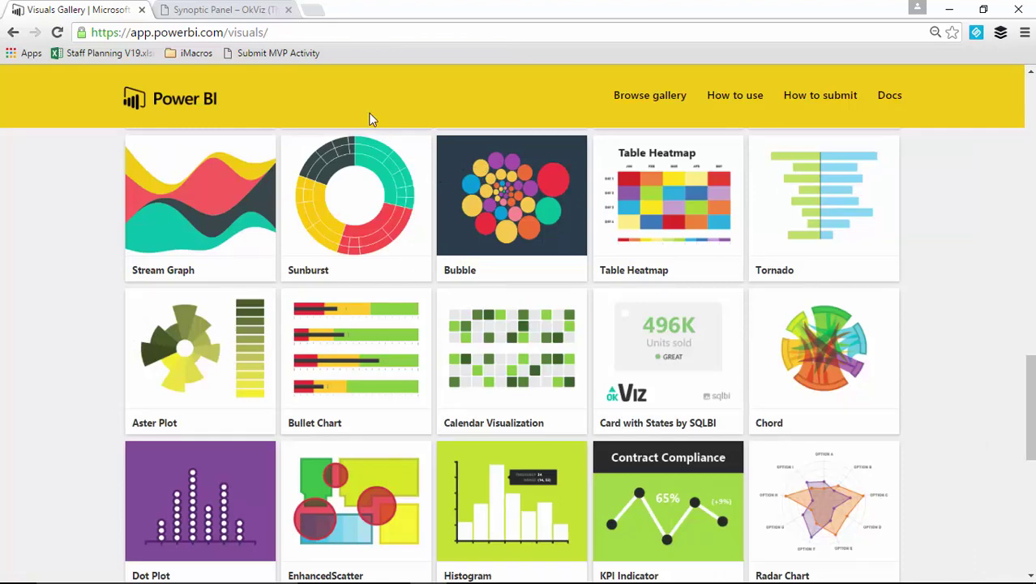
Switch to the OKViz tab and go to the okviz.com home page
click(246, 8)
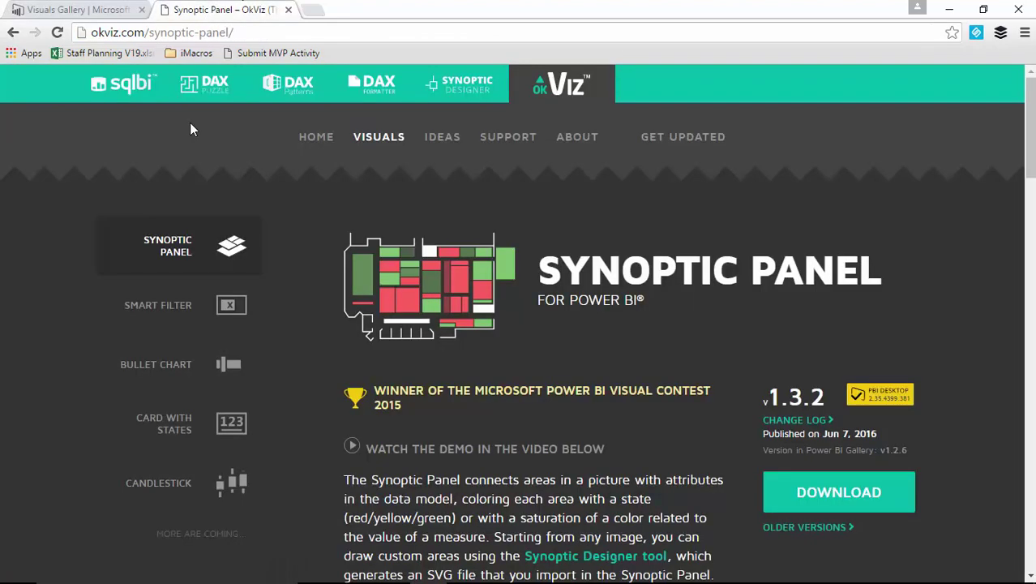
click(150, 32)
click(150, 32)
key(shift+End)
key(BackSpace)
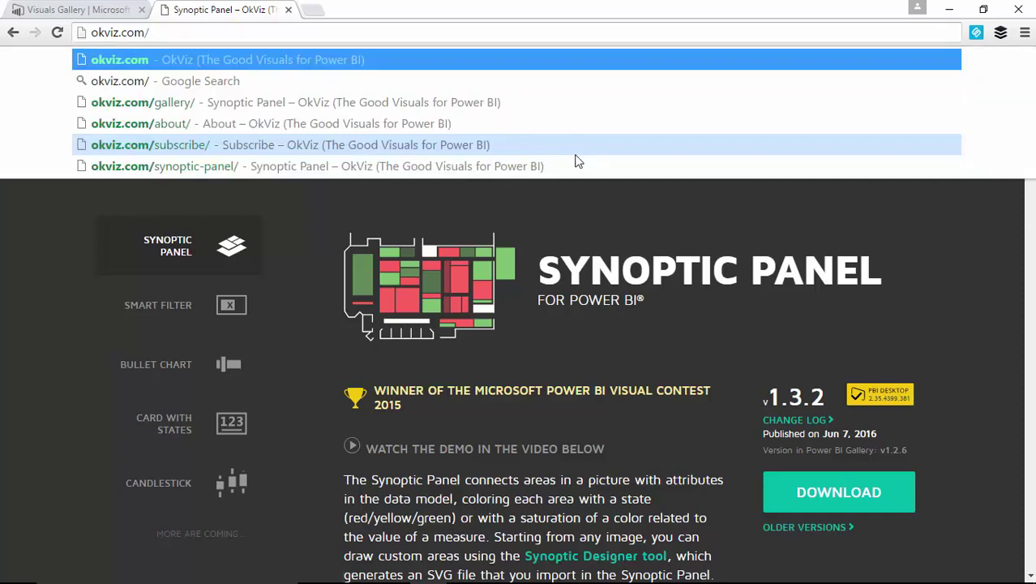
key(Return)
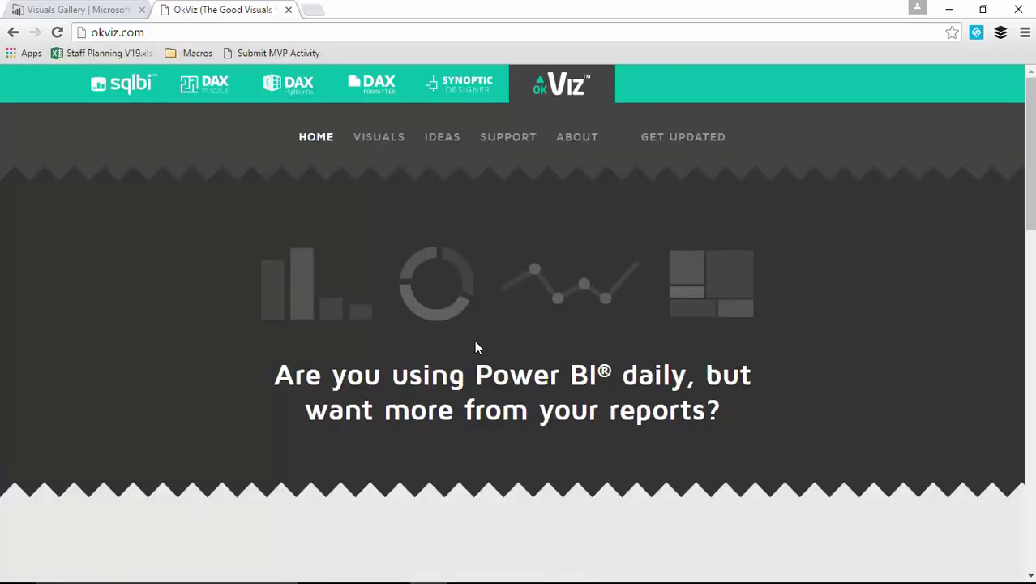
Open the VISUALS section and look over the Synoptic Panel page
scroll(476, 347, down, 3)
scroll(476, 345, up, 3)
click(370, 137)
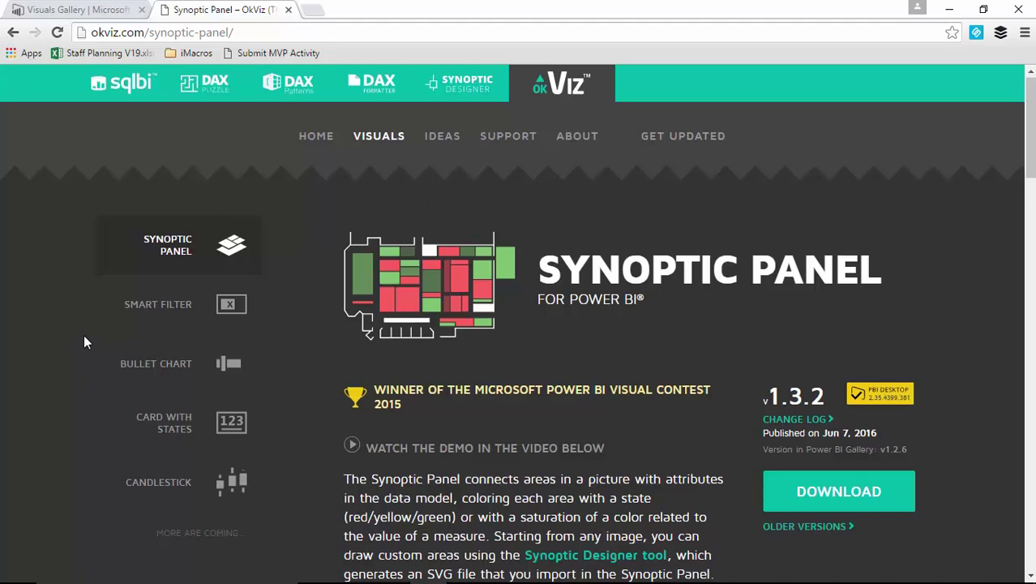
scroll(84, 341, down, 1)
scroll(84, 342, down, 3)
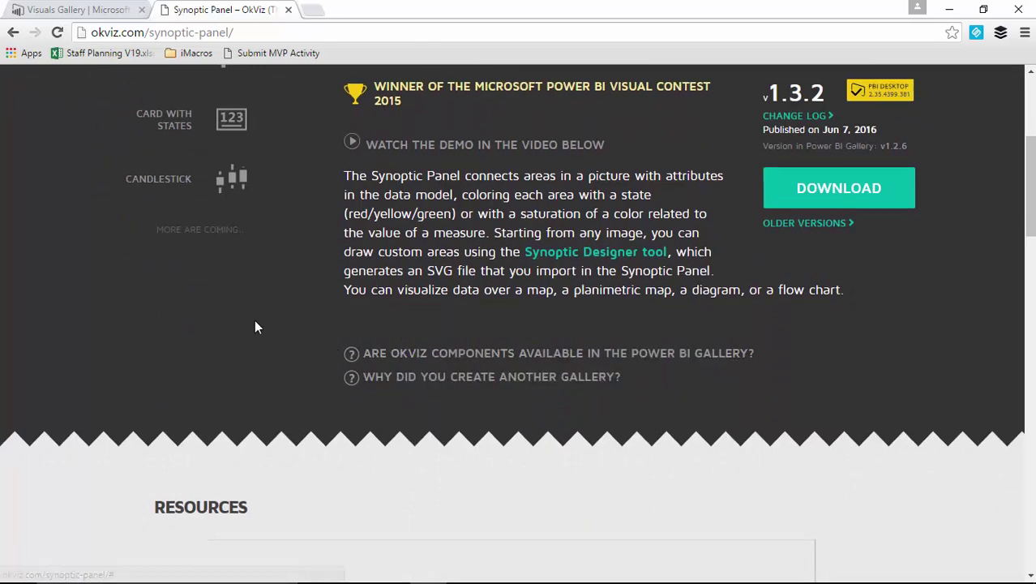
scroll(253, 323, up, 3)
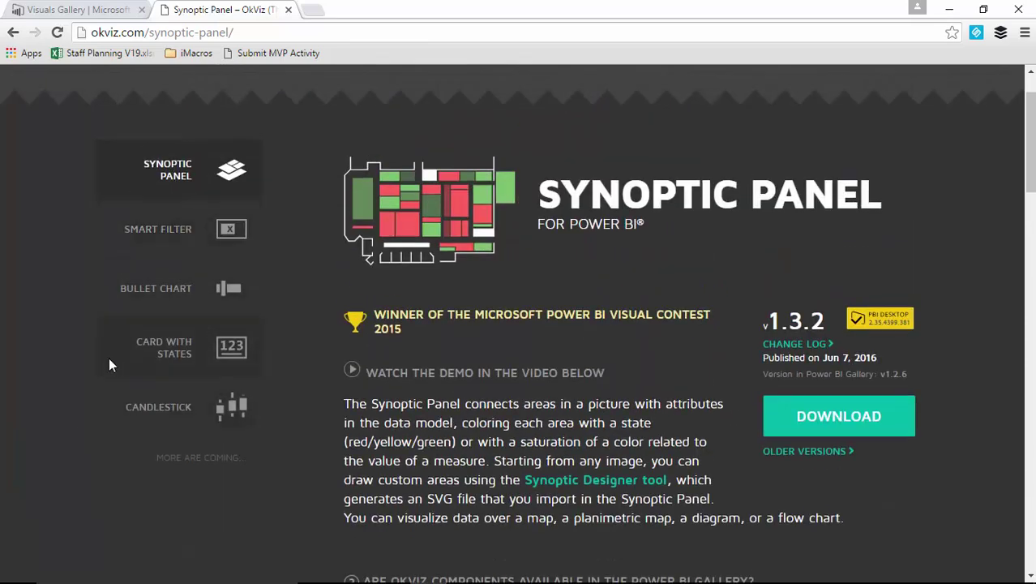
Read the Card With States page (version 1.2.4), then Alt+Tab to the empty Untitled report
click(173, 364)
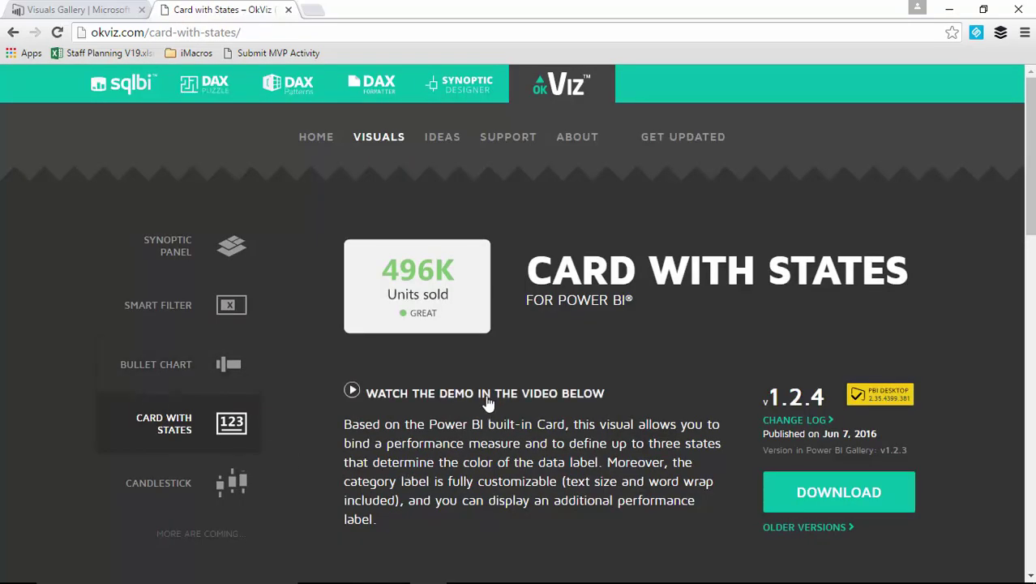
scroll(722, 507, down, 1)
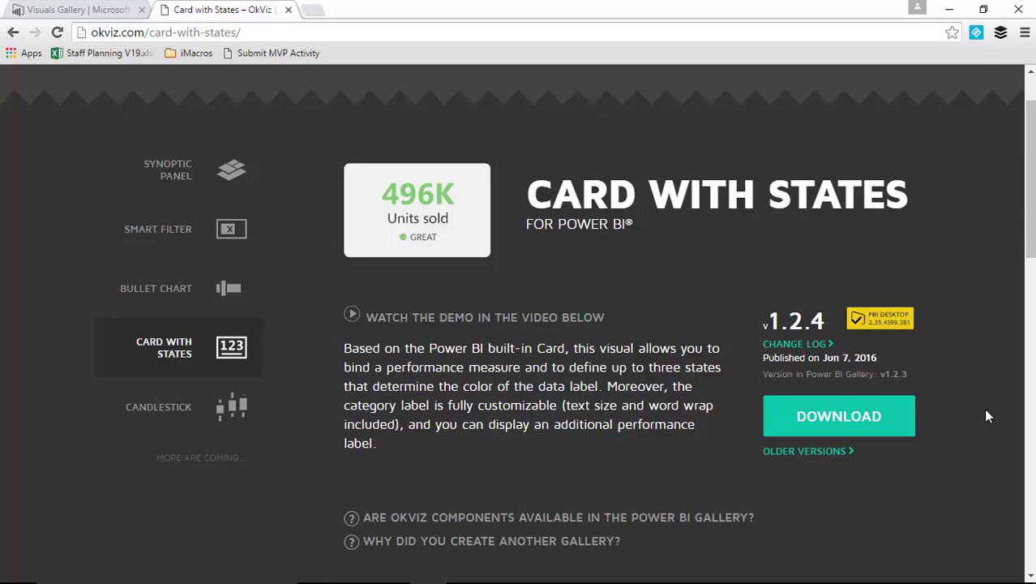
key(alt+Tab)
key(alt+Tab)
key(alt+Tab)
key(alt+Tab)
key(alt+Tab)
key(alt+Tab)
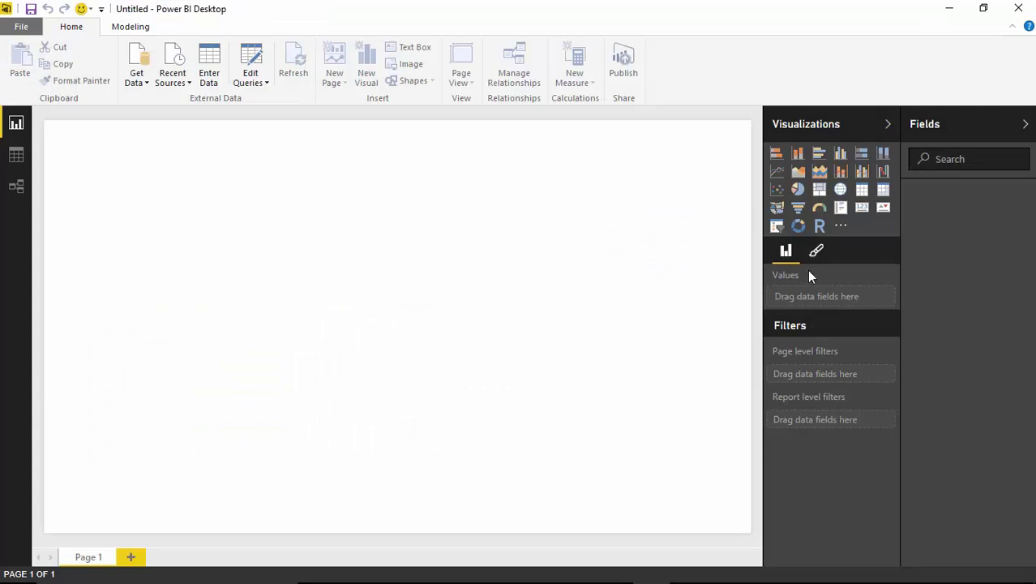
Import CardWithStatesBySQLBI-1.2.4.pbiviz from the Power BI Custom Visuals\Custom Visuals folder on C:
click(842, 228)
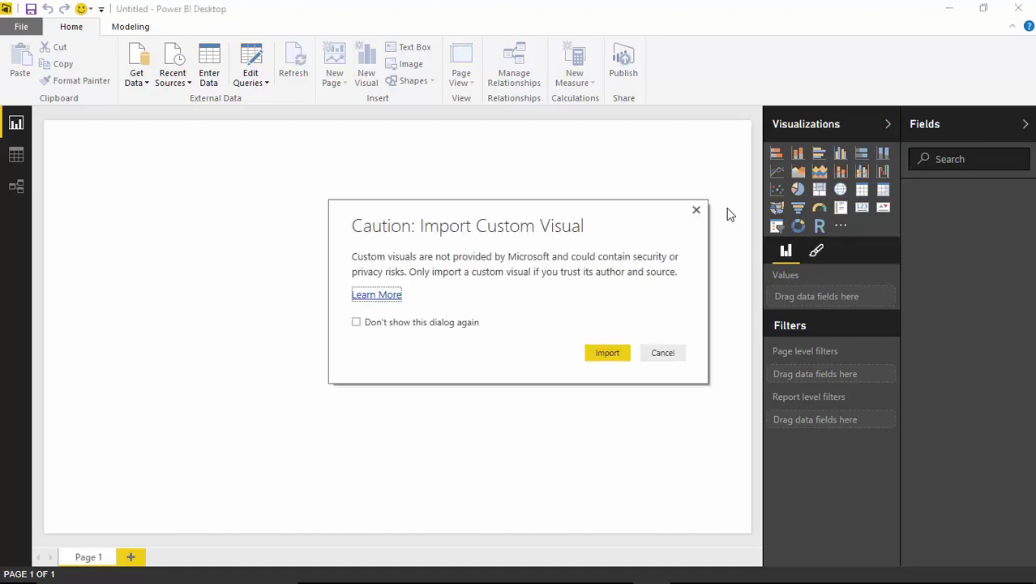
click(608, 354)
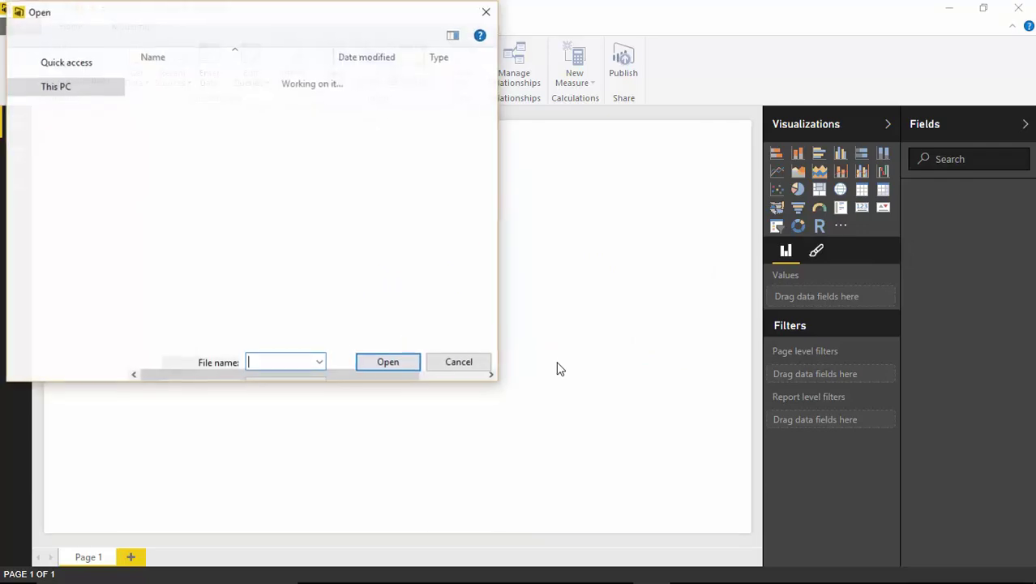
click(361, 120)
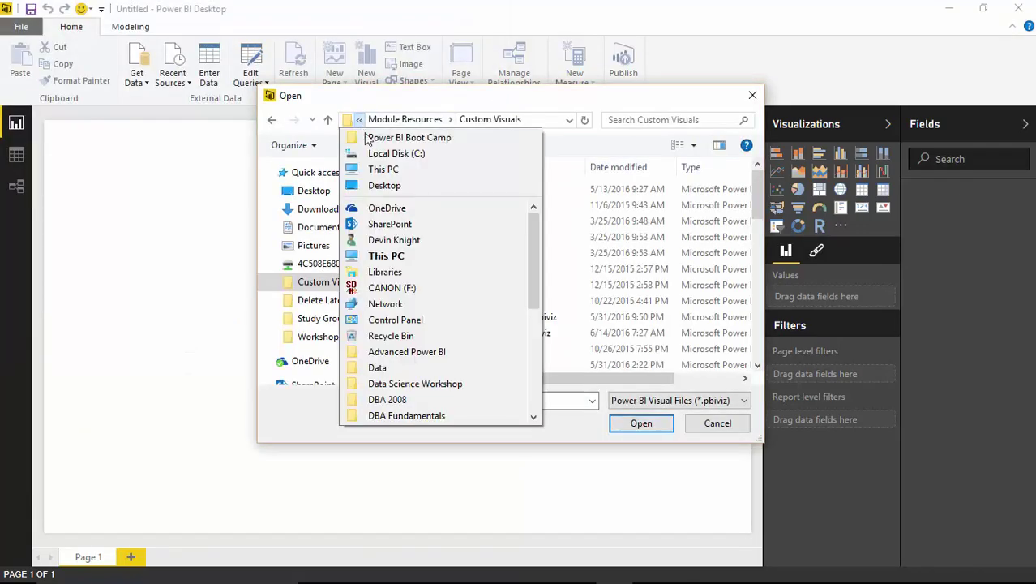
click(388, 151)
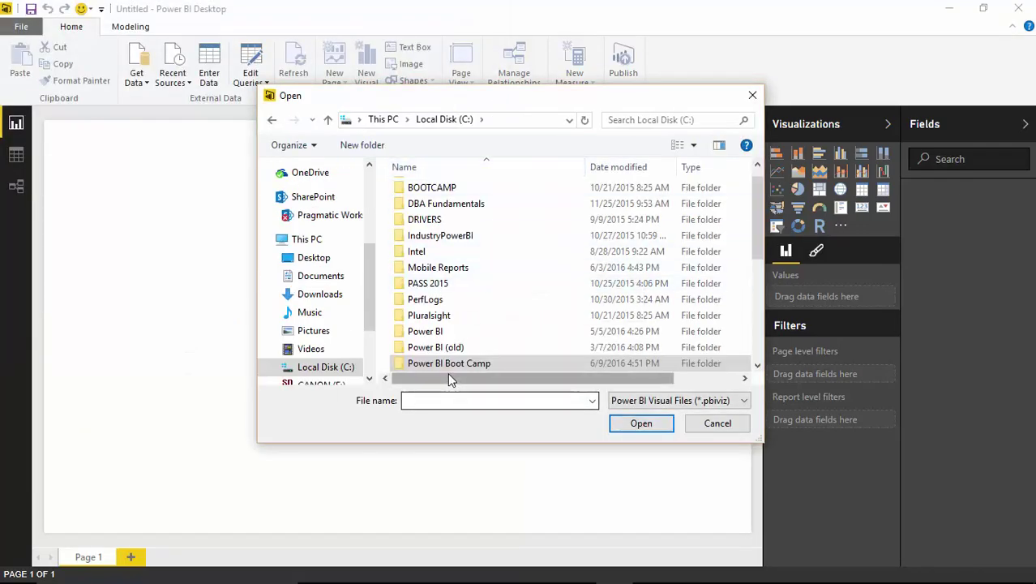
scroll(451, 364, down, 2)
click(477, 274)
double_click(458, 283)
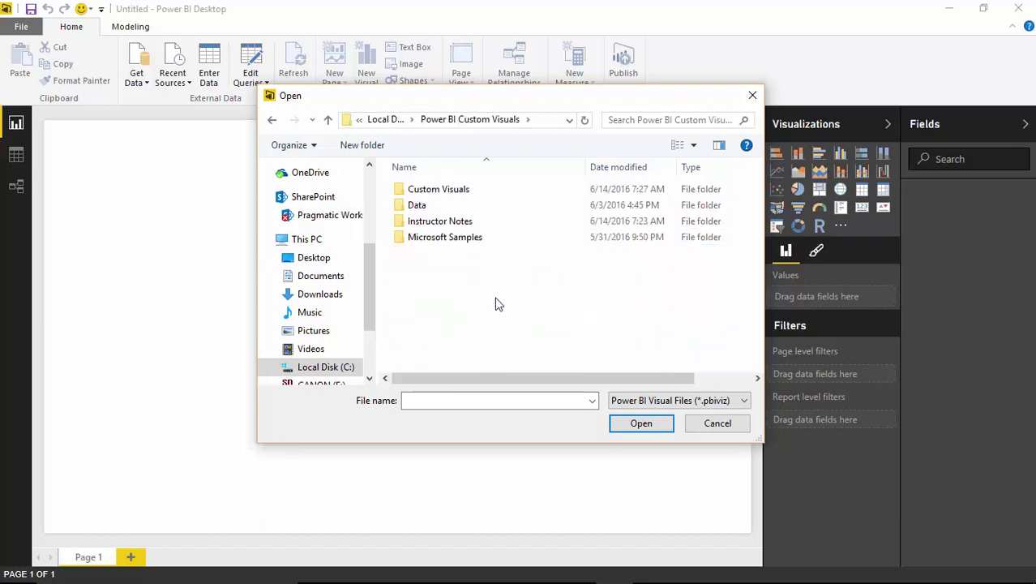
double_click(442, 190)
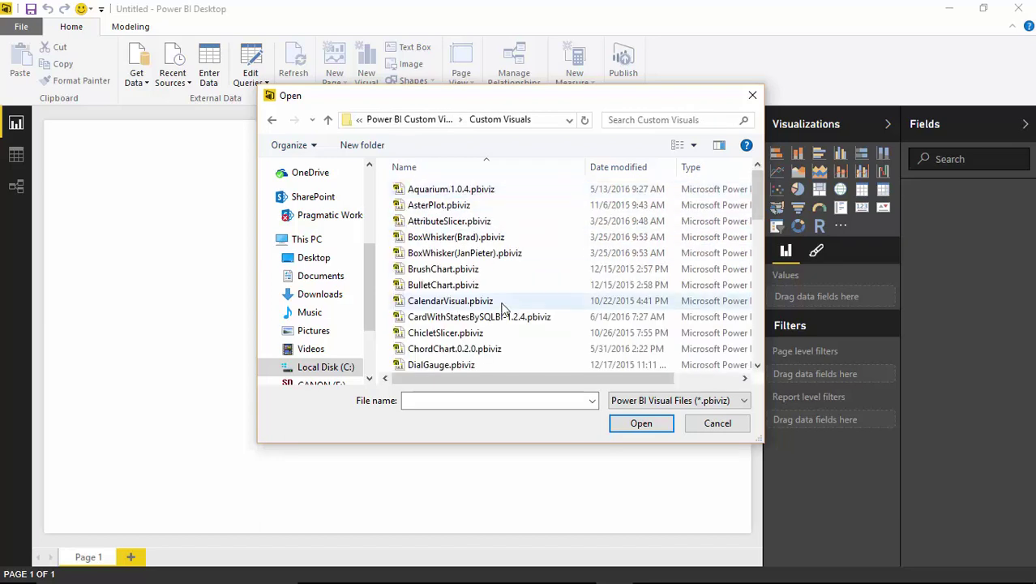
click(503, 319)
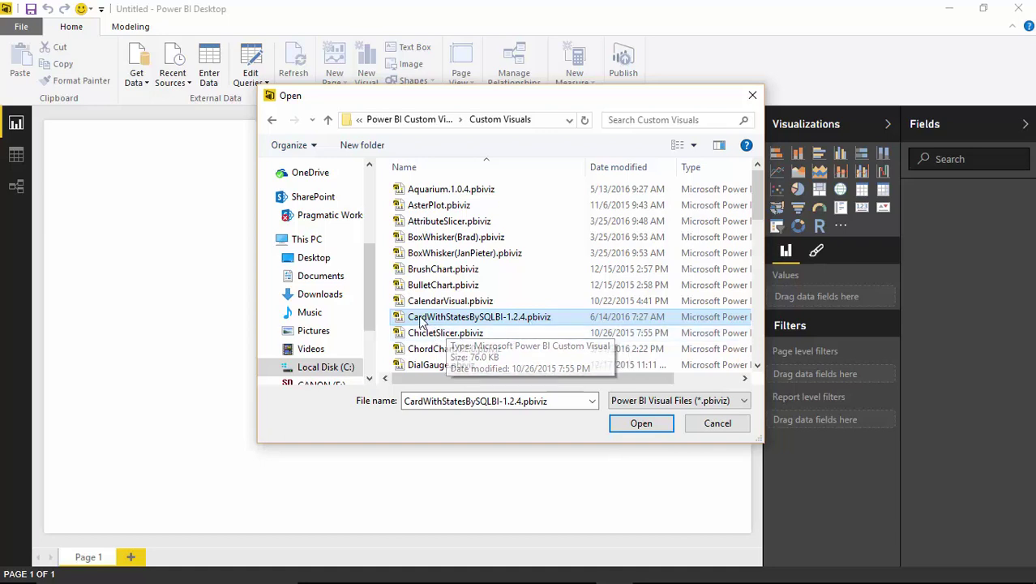
click(641, 429)
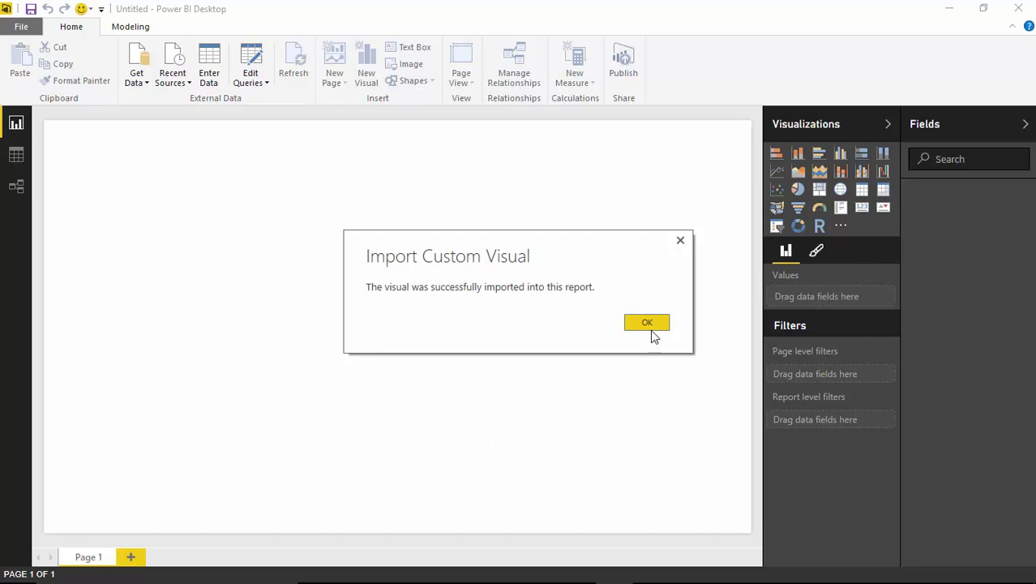
Dismiss the import confirmation and open Sales Performance.xlsx from the Data folder via Get Data > Excel
click(648, 323)
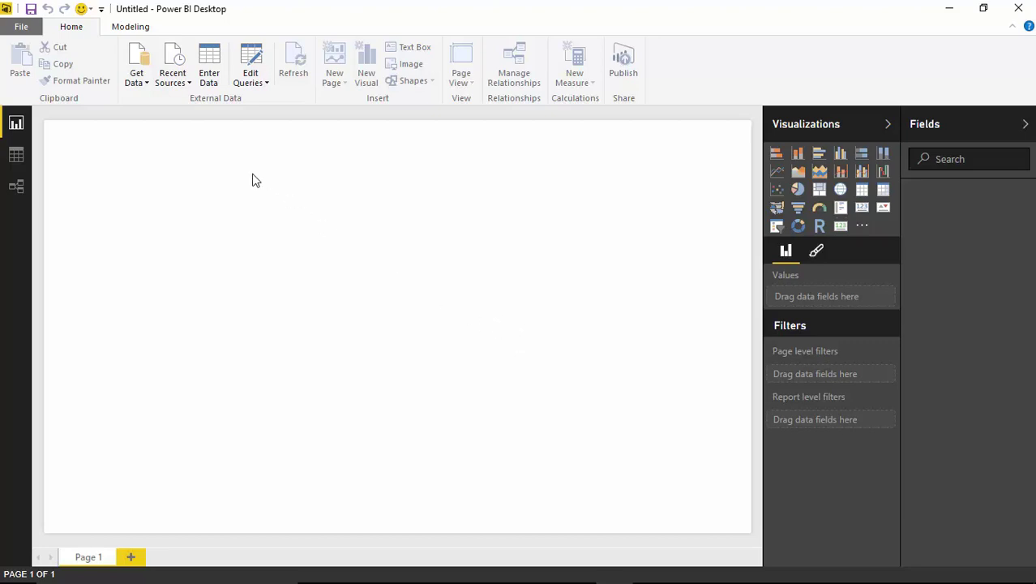
click(136, 85)
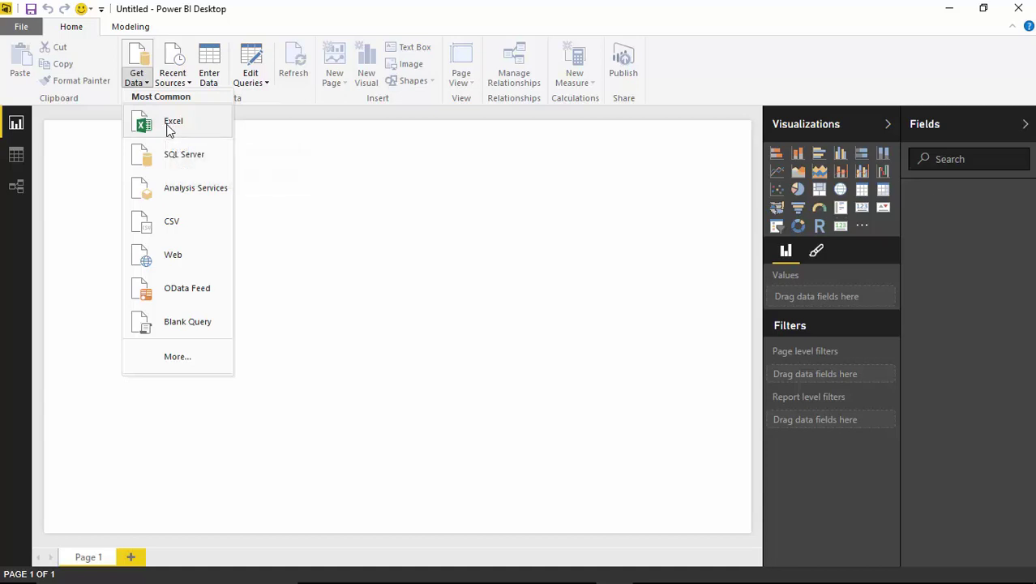
click(167, 125)
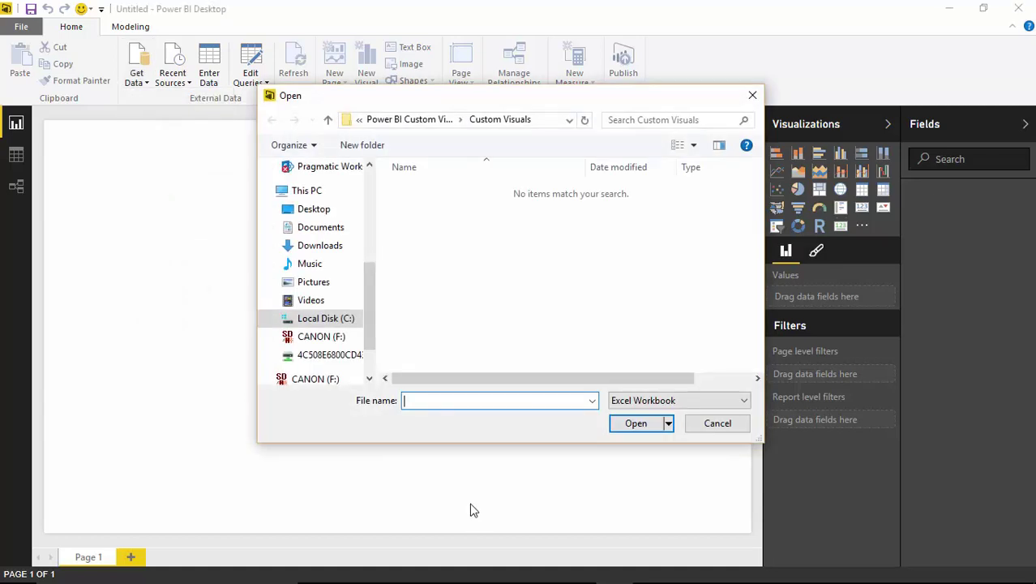
click(418, 122)
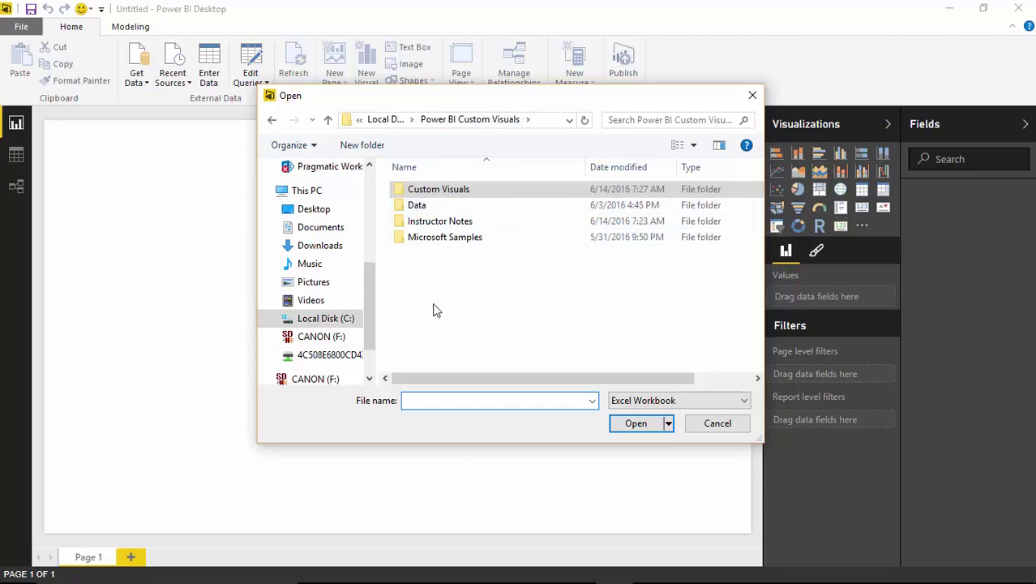
double_click(418, 205)
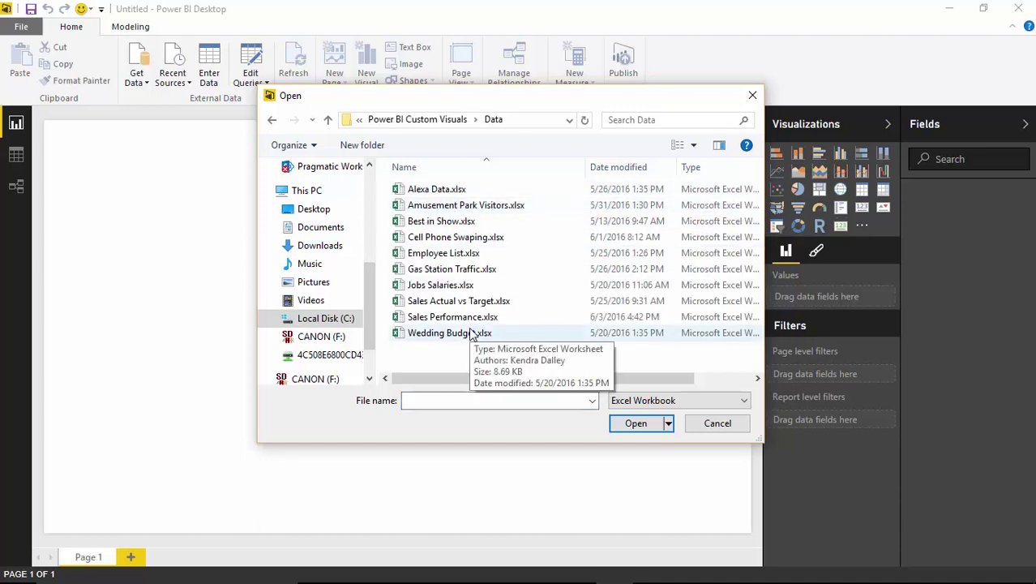
double_click(423, 318)
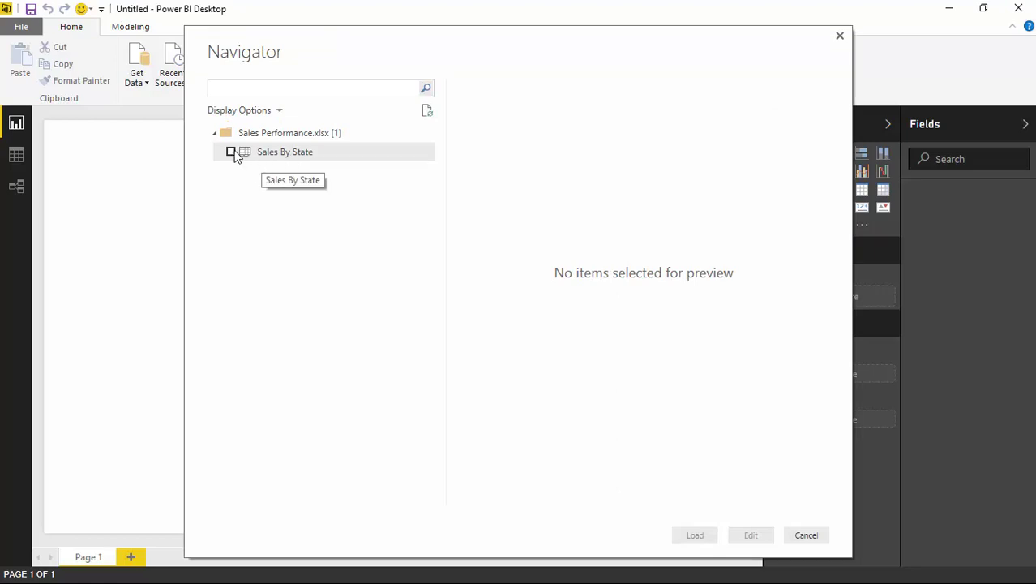
Tick Sales By State in the Navigator, preview its threshold columns, and load it
click(232, 152)
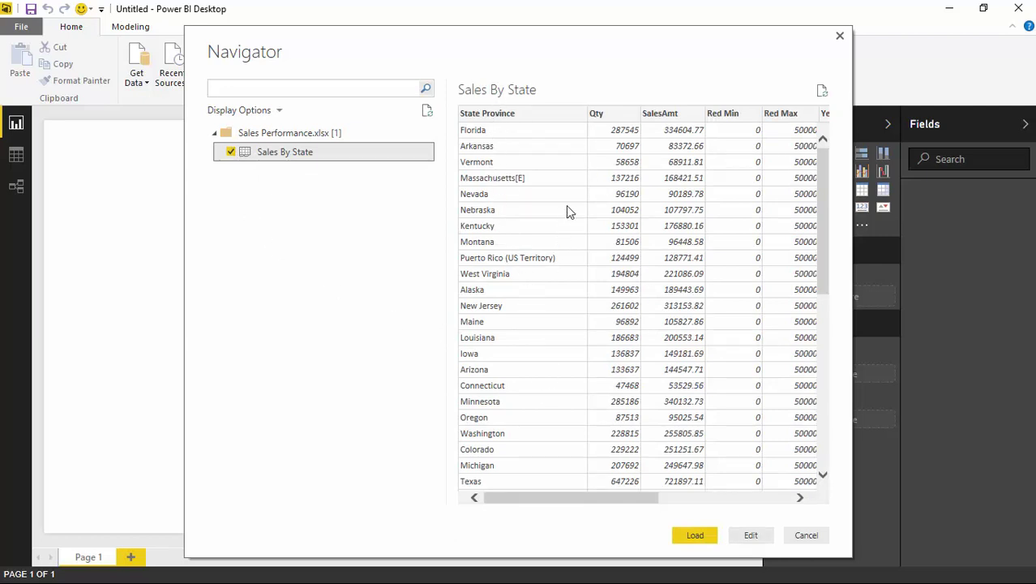
drag(625, 499, 682, 500)
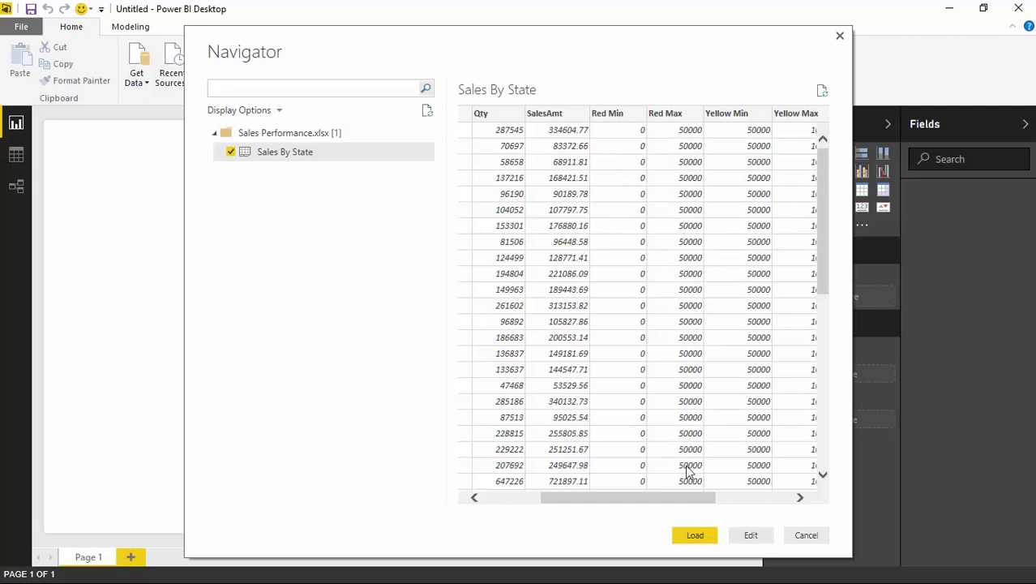
drag(689, 499, 766, 501)
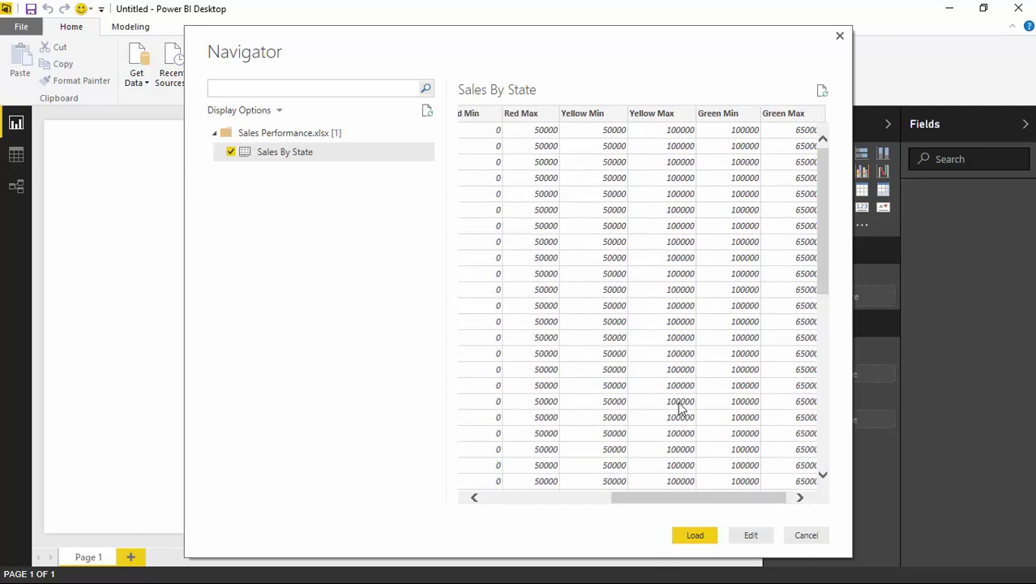
click(699, 539)
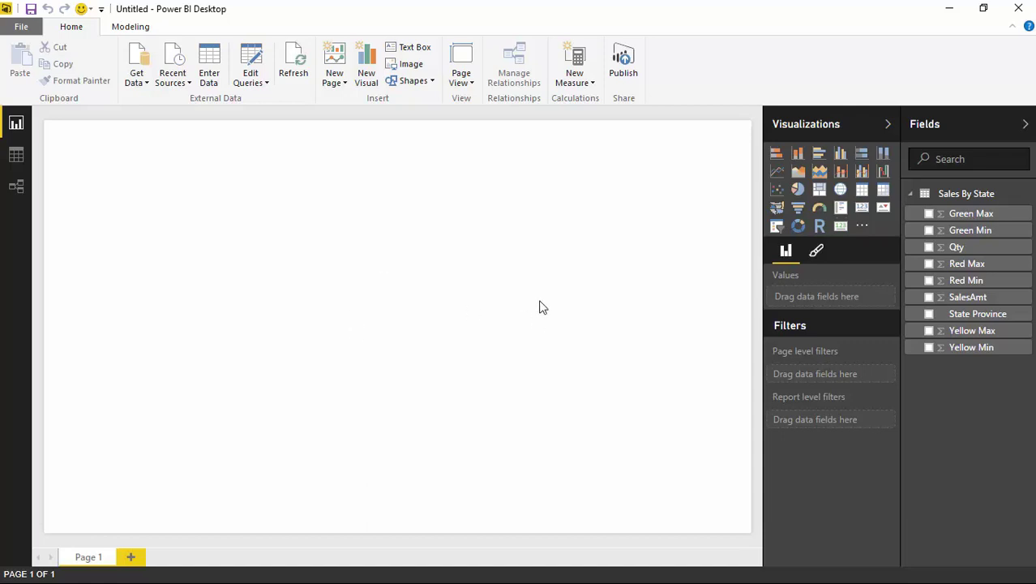
Build an enlarged bar chart of SalesAmt by State Province
click(929, 314)
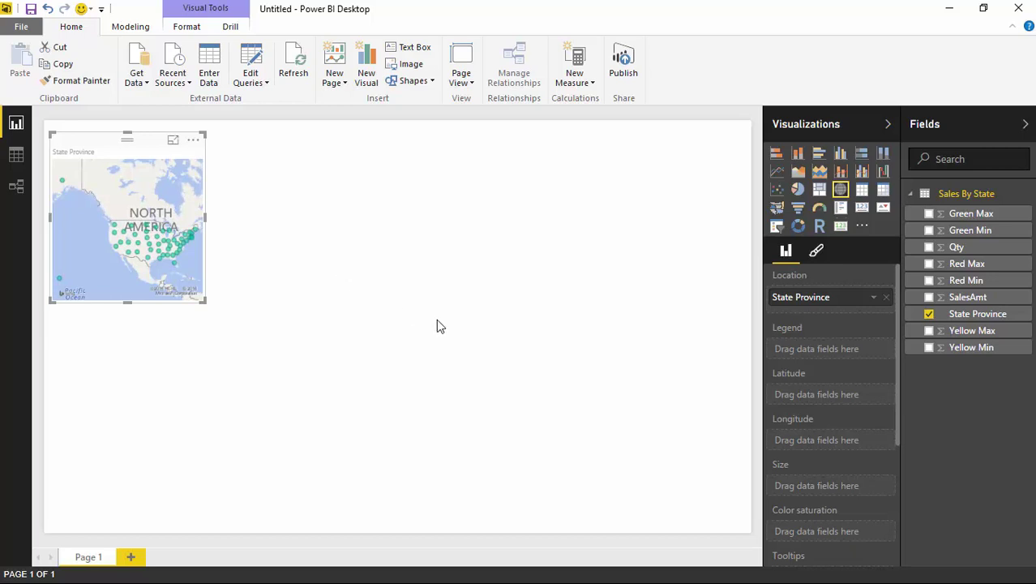
click(930, 298)
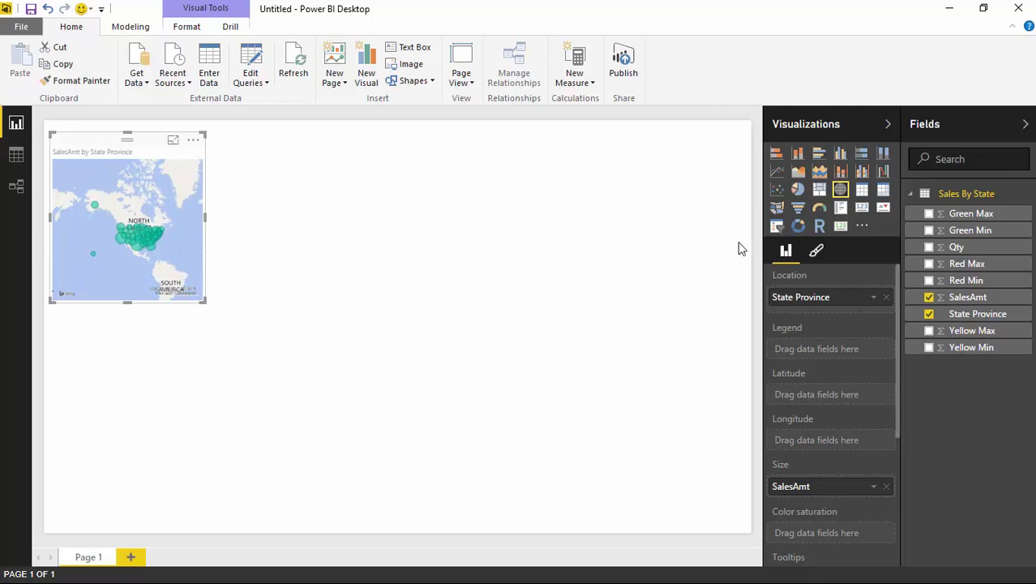
click(776, 152)
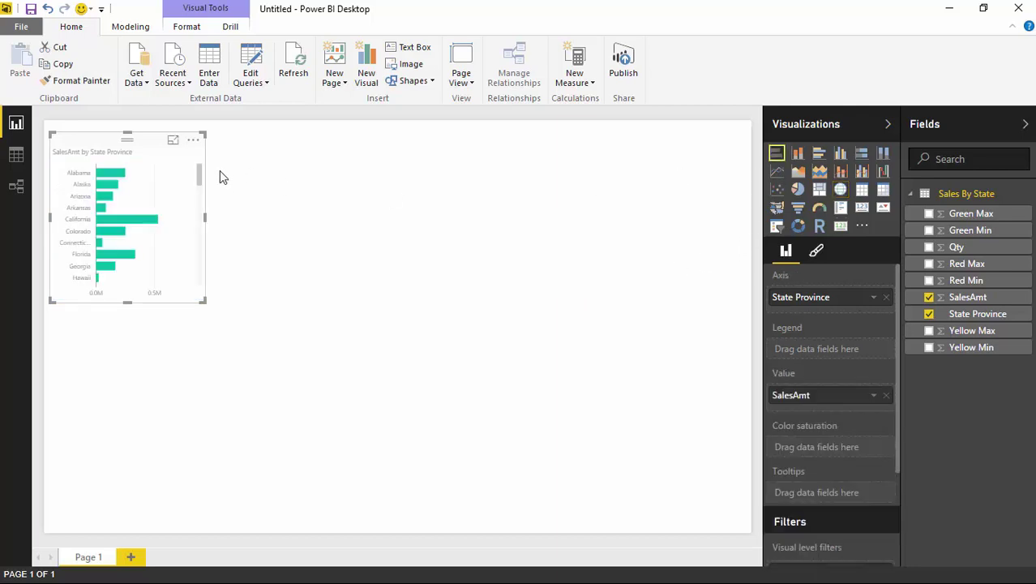
drag(205, 300, 286, 356)
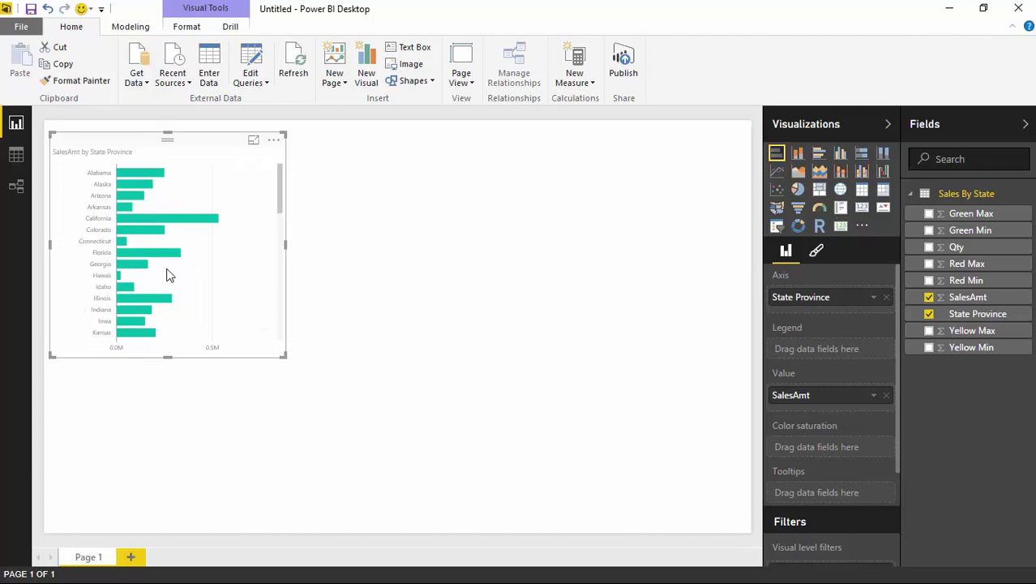
Sort the bars by SalesAmt, highest first with Texas on top, and enlarge the chart further
click(273, 141)
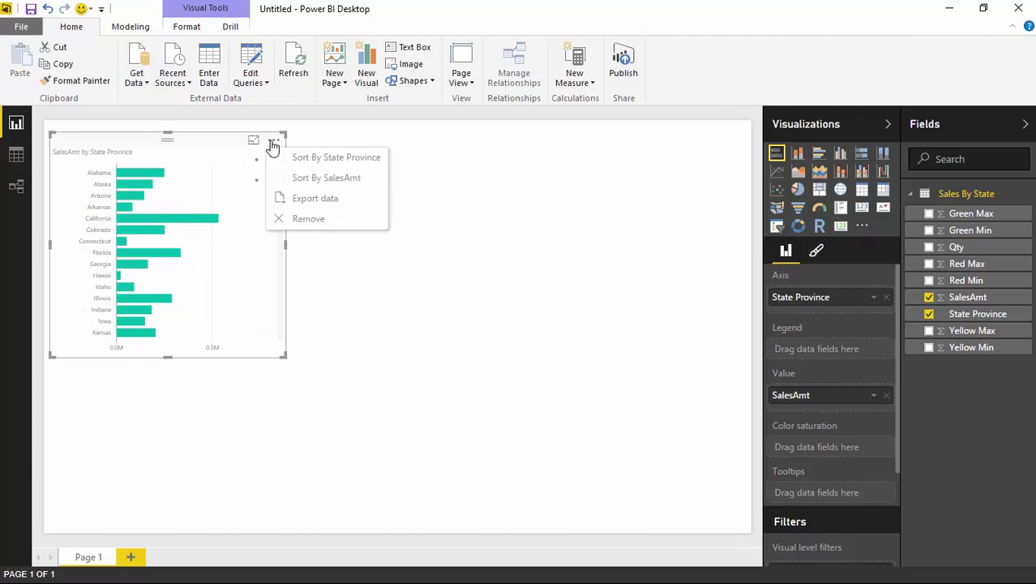
click(317, 179)
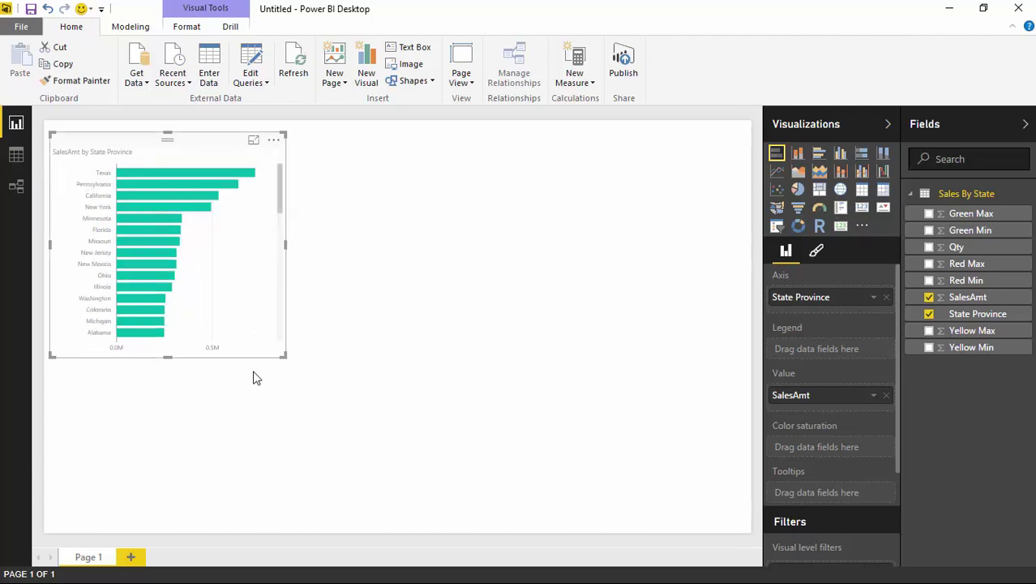
drag(284, 357, 291, 380)
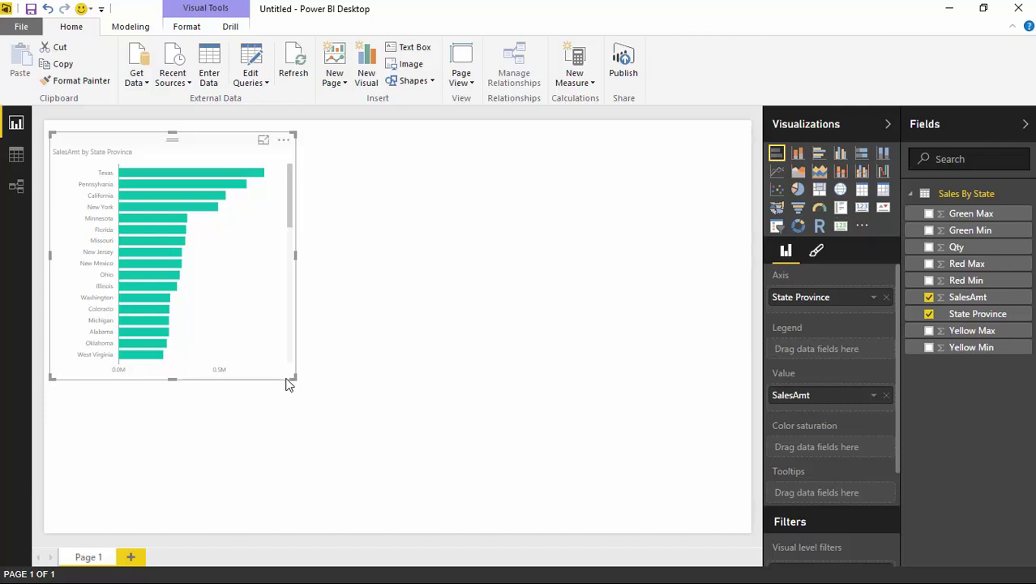
click(583, 298)
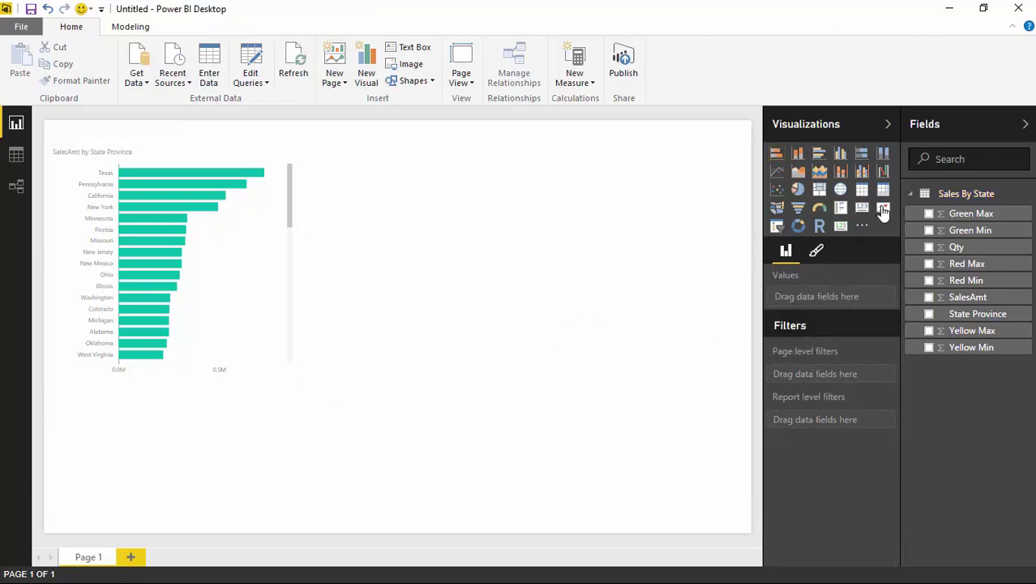
Add a Card with States visual and size it at the top right beside the bar chart
click(841, 230)
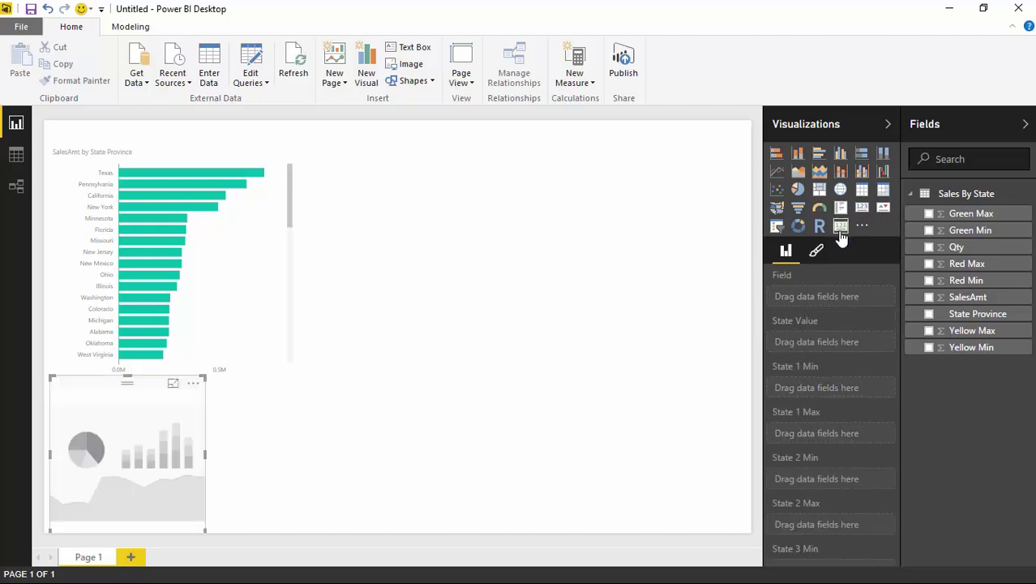
drag(105, 384, 647, 160)
drag(596, 288, 423, 281)
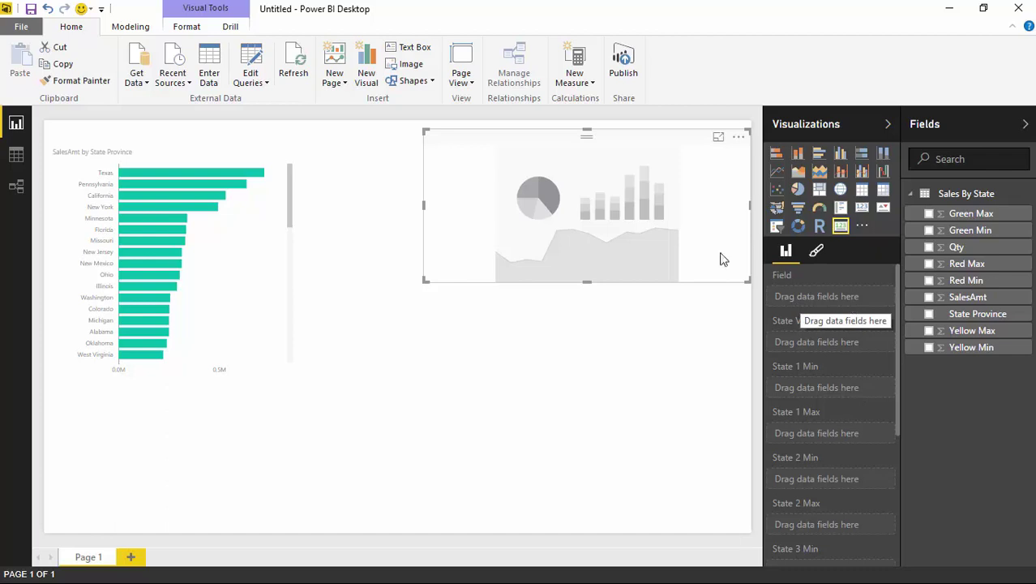
drag(896, 309, 898, 322)
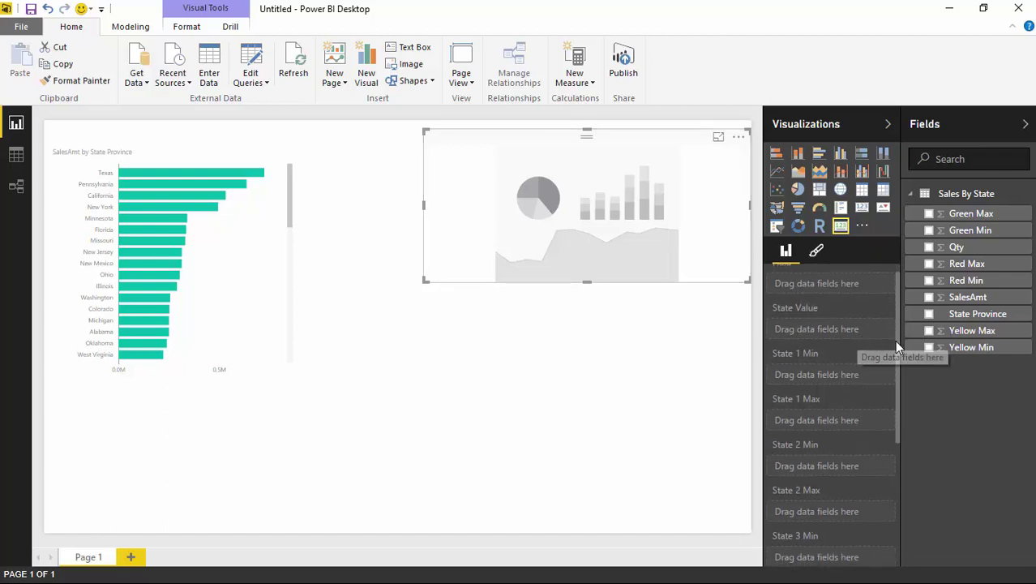
drag(893, 365, 900, 408)
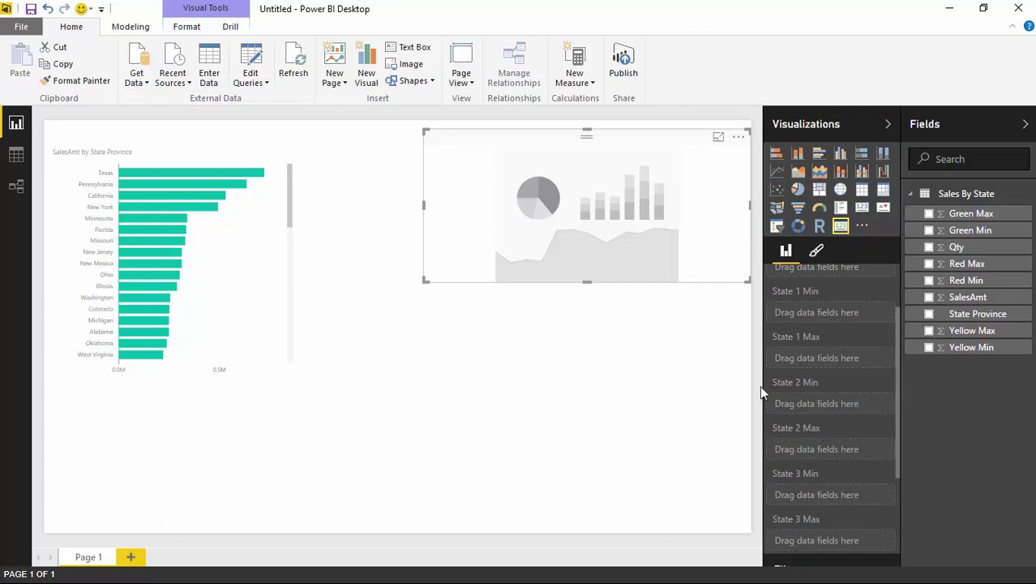
Add Qty to the card so it shows a 9.04M total
click(929, 247)
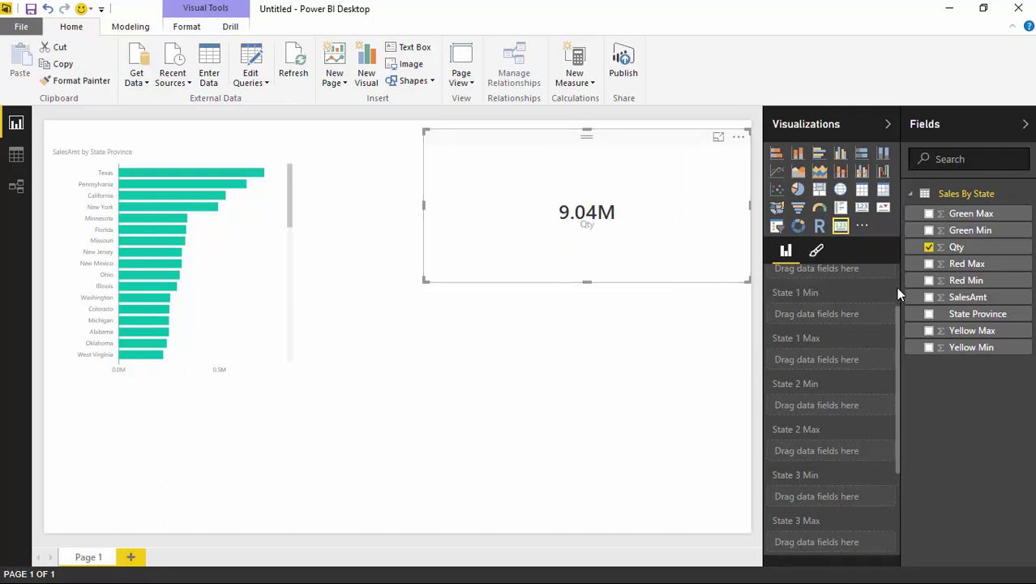
scroll(896, 287, up, 2)
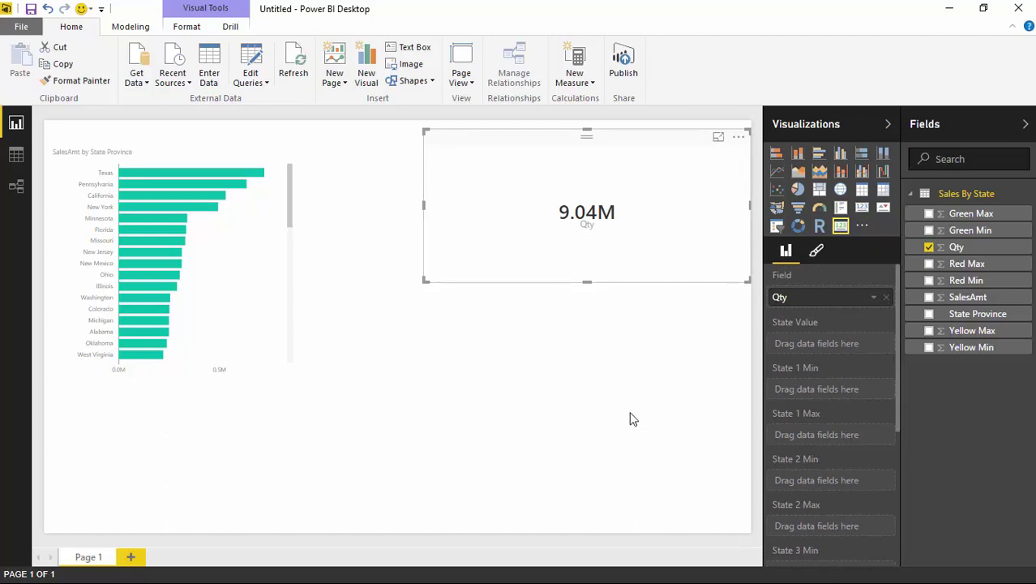
click(626, 362)
click(863, 209)
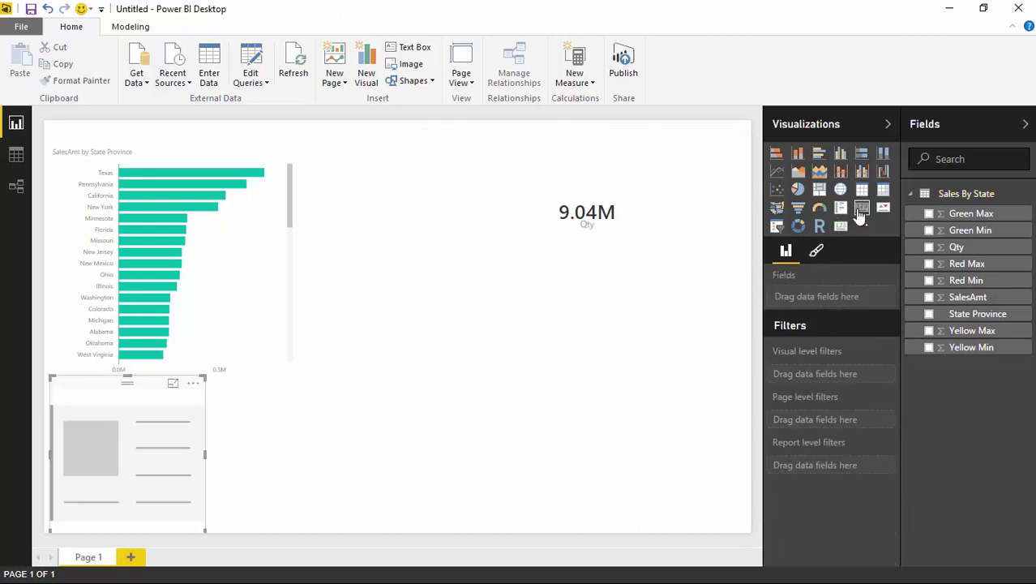
click(931, 247)
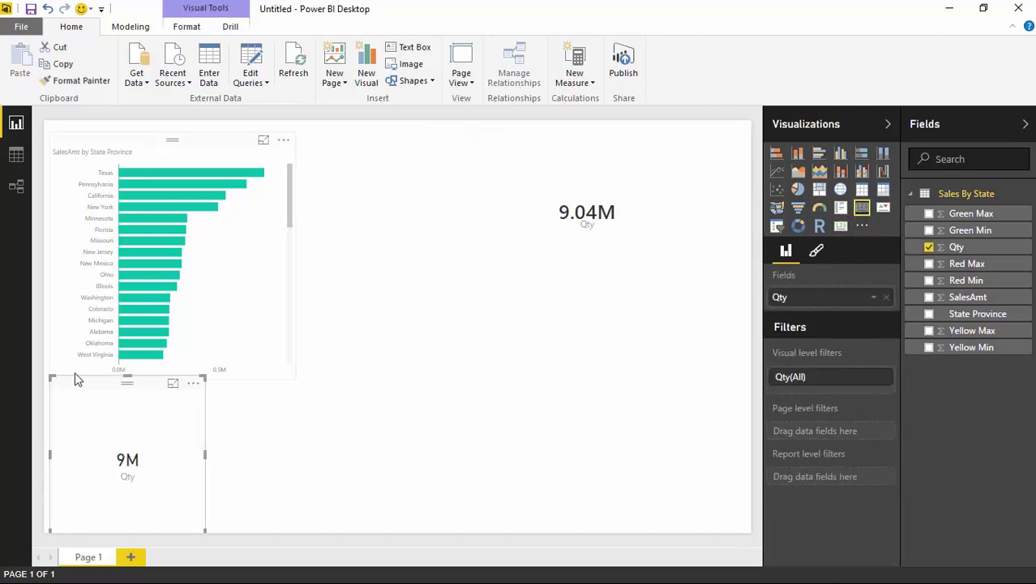
drag(70, 375, 28, 278)
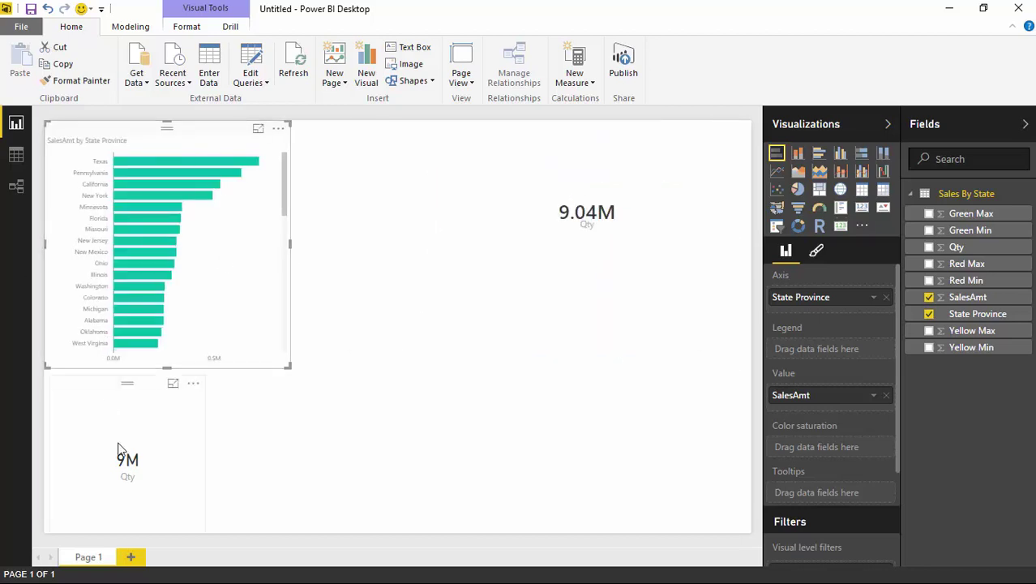
click(78, 373)
drag(84, 384, 656, 235)
drag(594, 248, 393, 248)
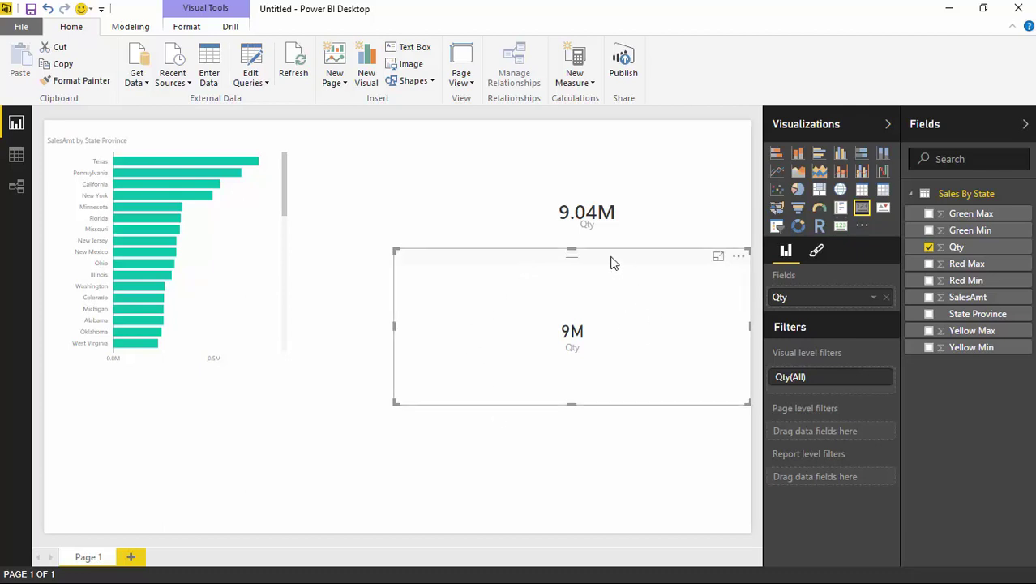
key(Delete)
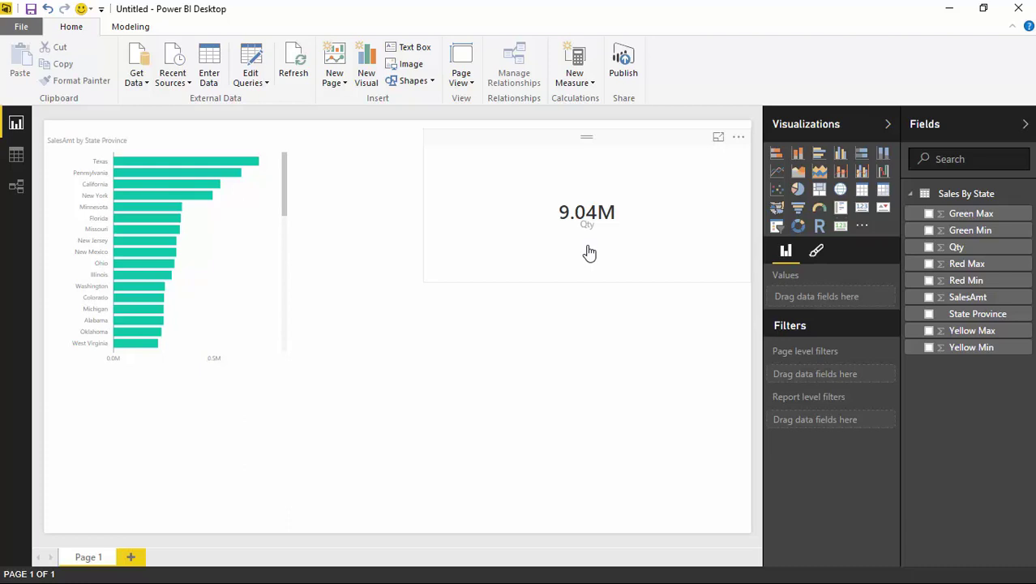
Bind SalesAmt and the Red, Yellow and Green Min/Max thresholds to the card, then open Data view
click(643, 267)
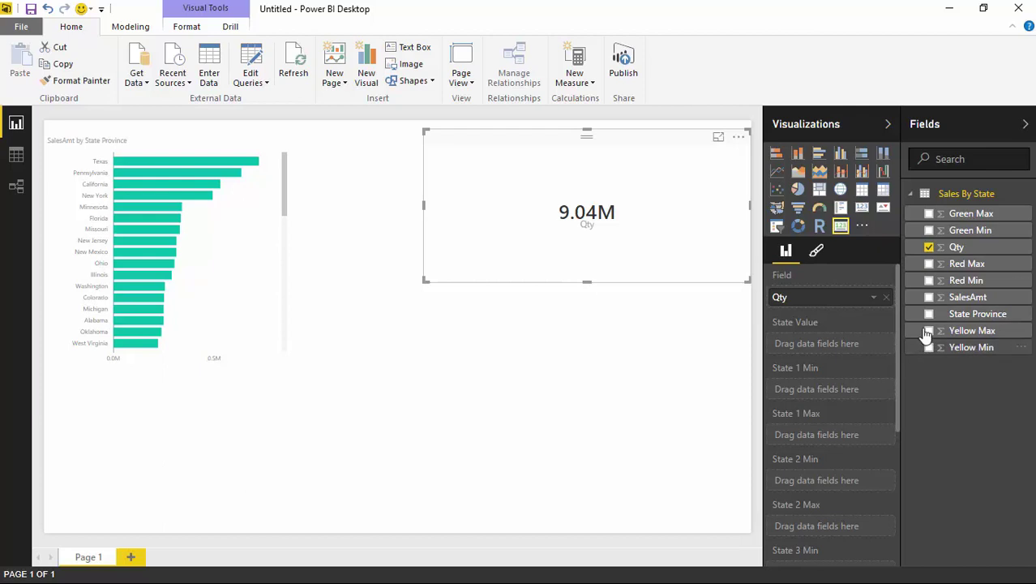
click(929, 297)
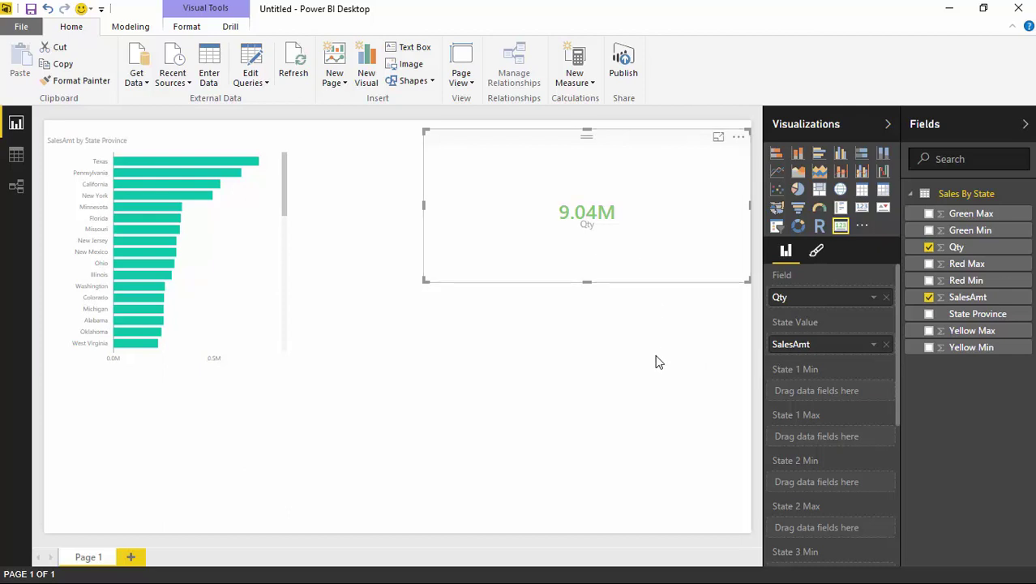
click(928, 281)
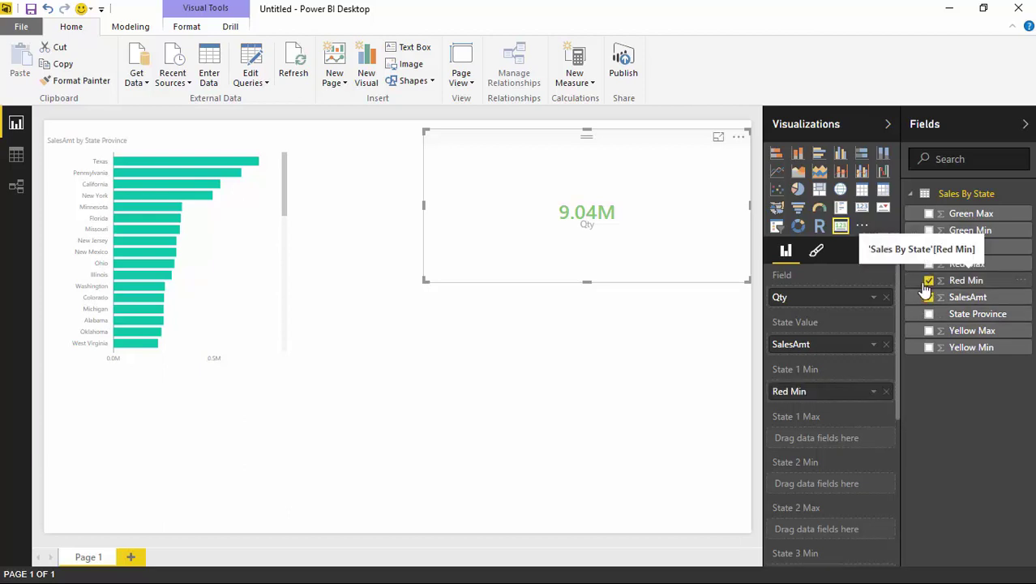
click(929, 265)
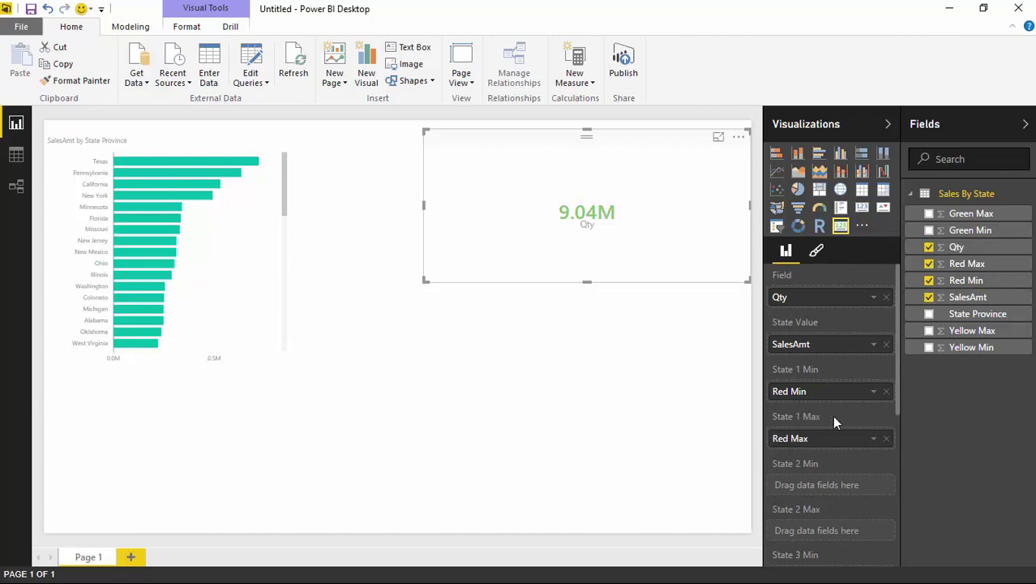
click(930, 349)
click(930, 333)
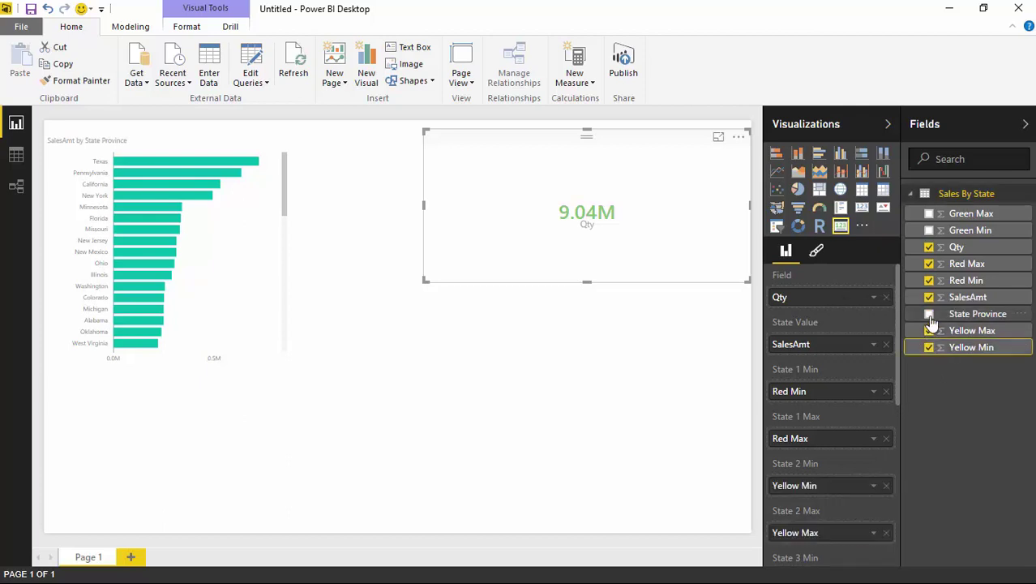
click(929, 231)
click(929, 214)
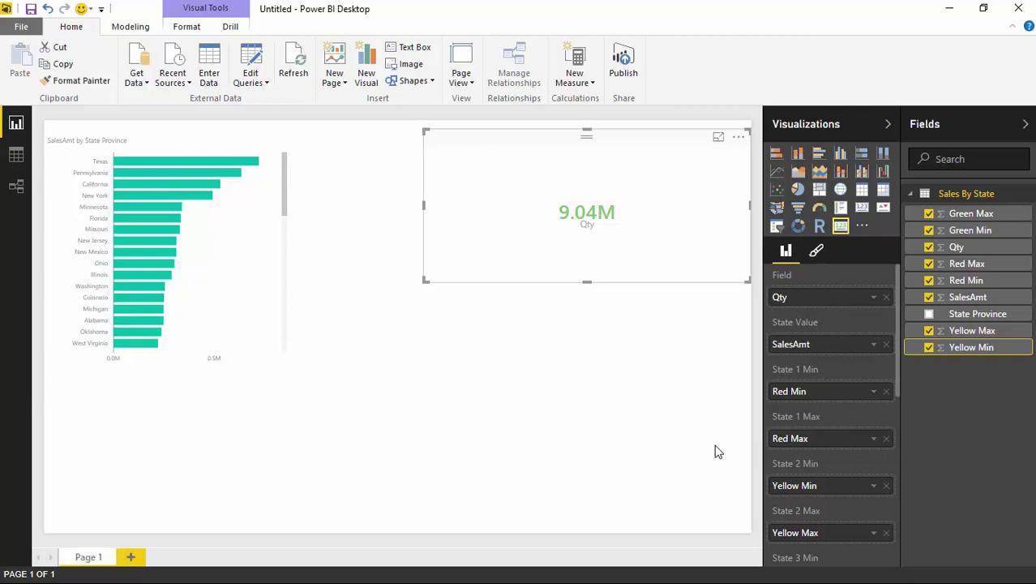
click(21, 154)
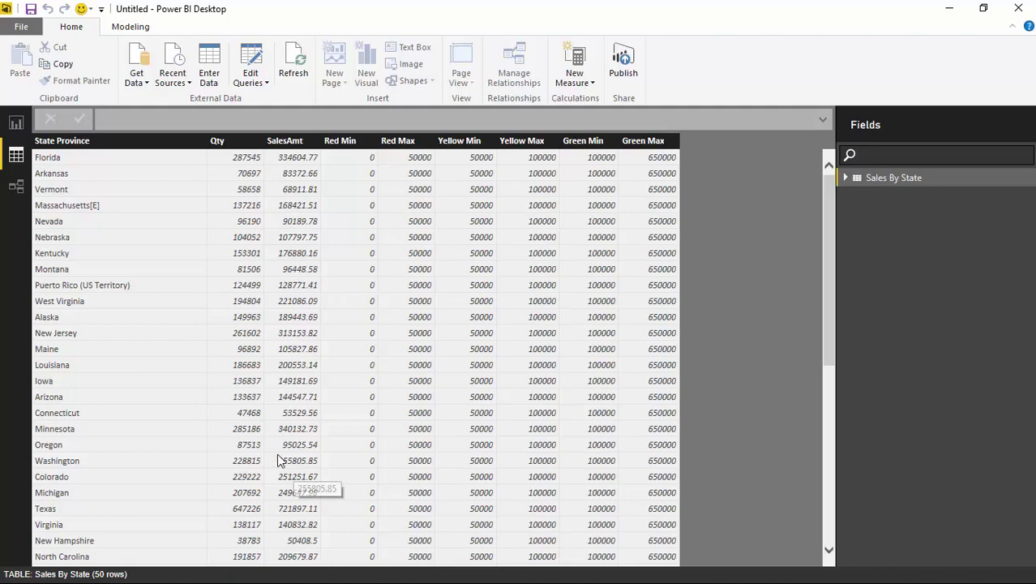
Back on the report page, sort the bar chart by State Province
click(16, 122)
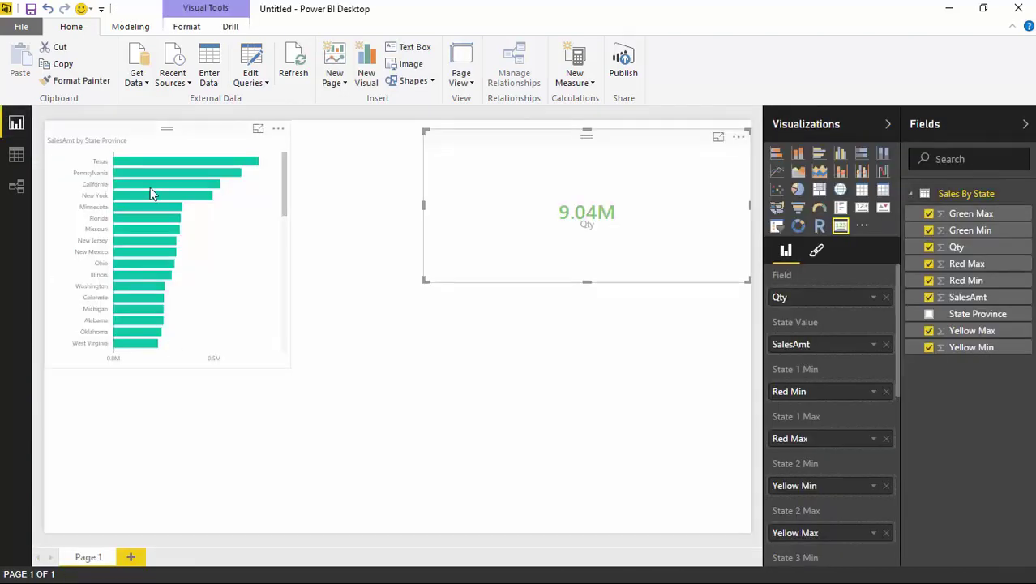
mouse_move(147, 198)
click(278, 128)
click(332, 147)
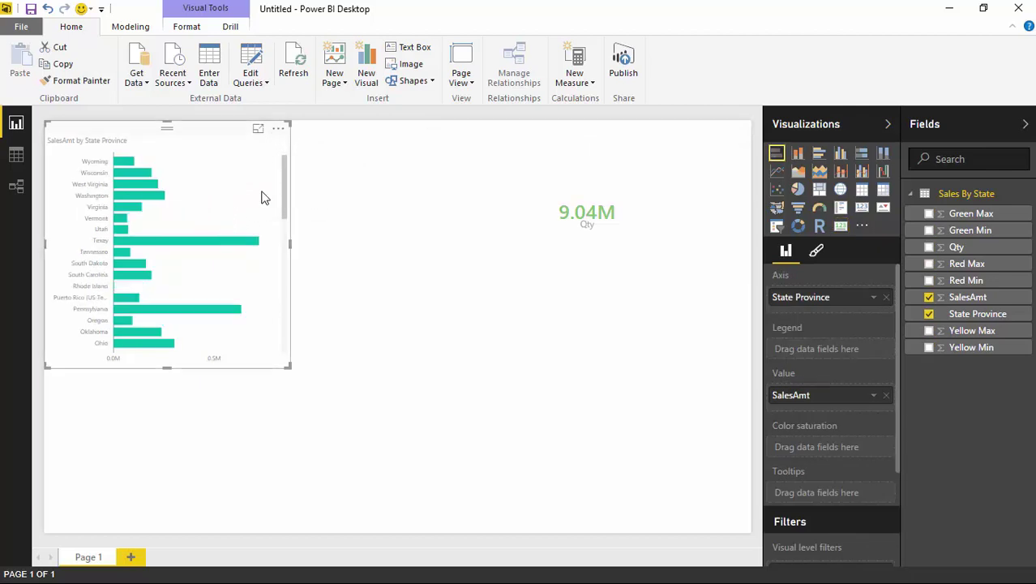
click(278, 129)
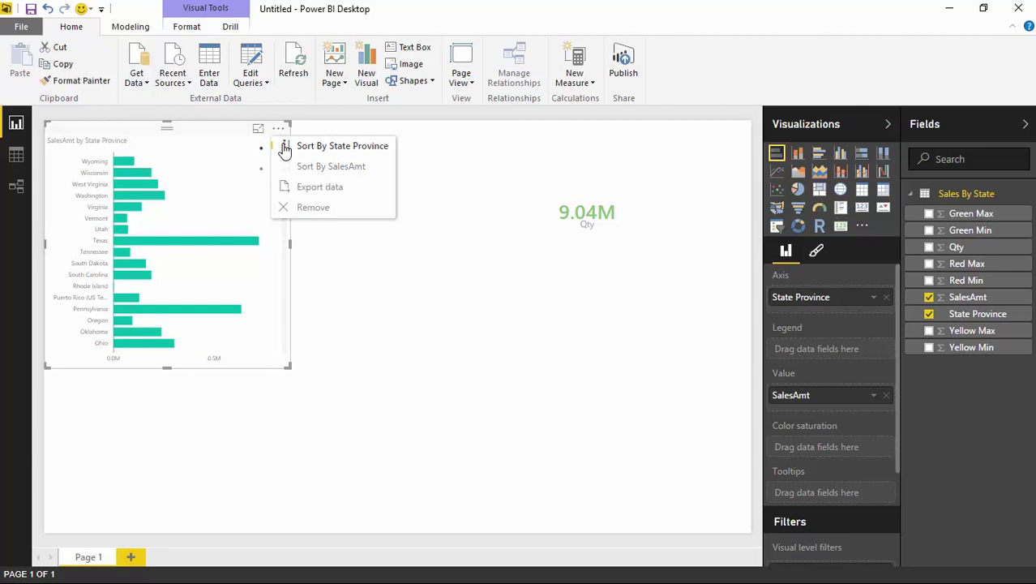
click(286, 146)
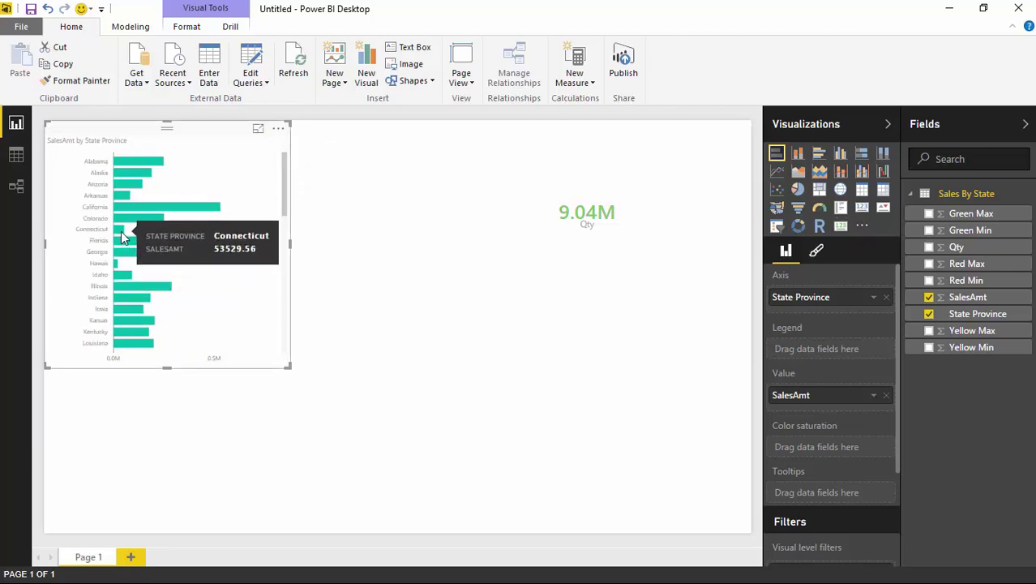
Filter to Connecticut to see the card's colour change, clear the filter, and select the Qty card
click(120, 231)
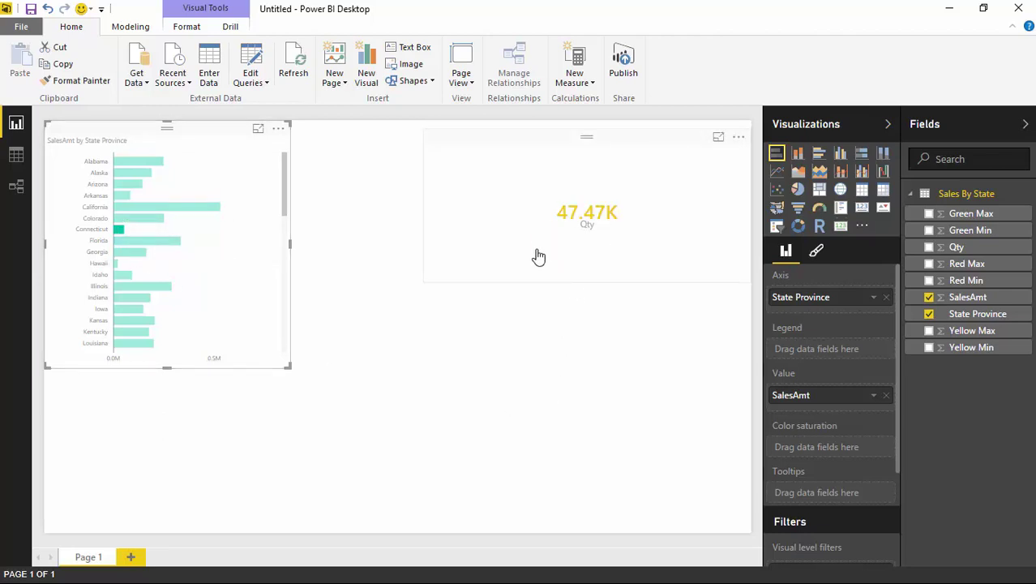
click(636, 262)
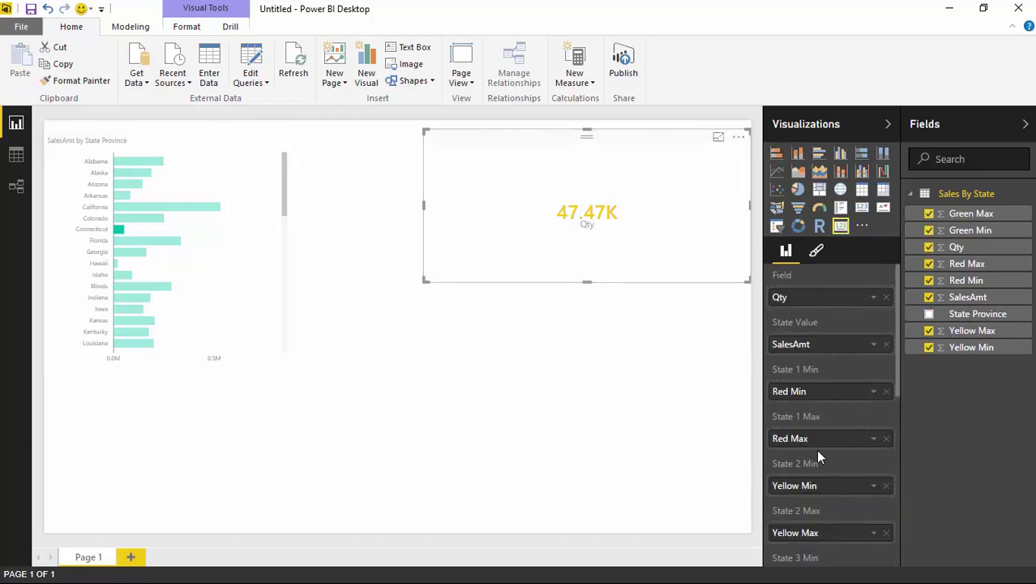
scroll(817, 456, down, 2)
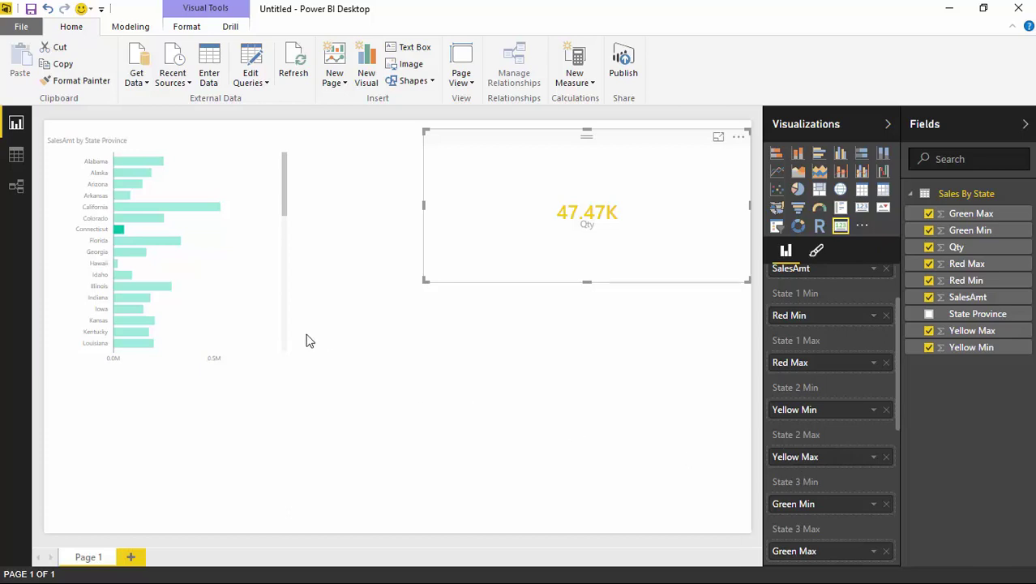
click(270, 320)
click(482, 368)
click(521, 261)
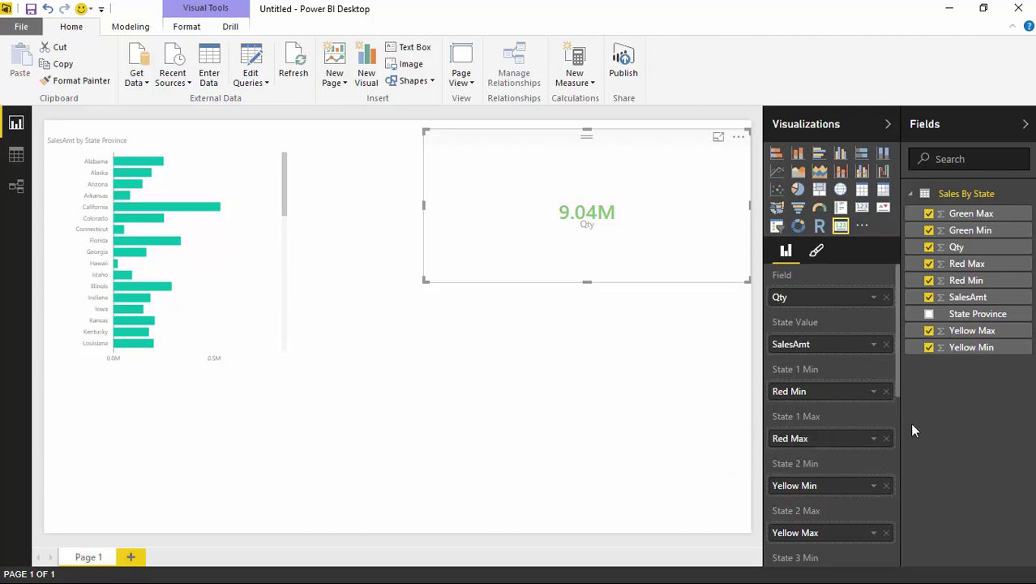
With the card filtered to Connecticut, remove Yellow Min and Yellow Max from State 2
drag(899, 388, 903, 422)
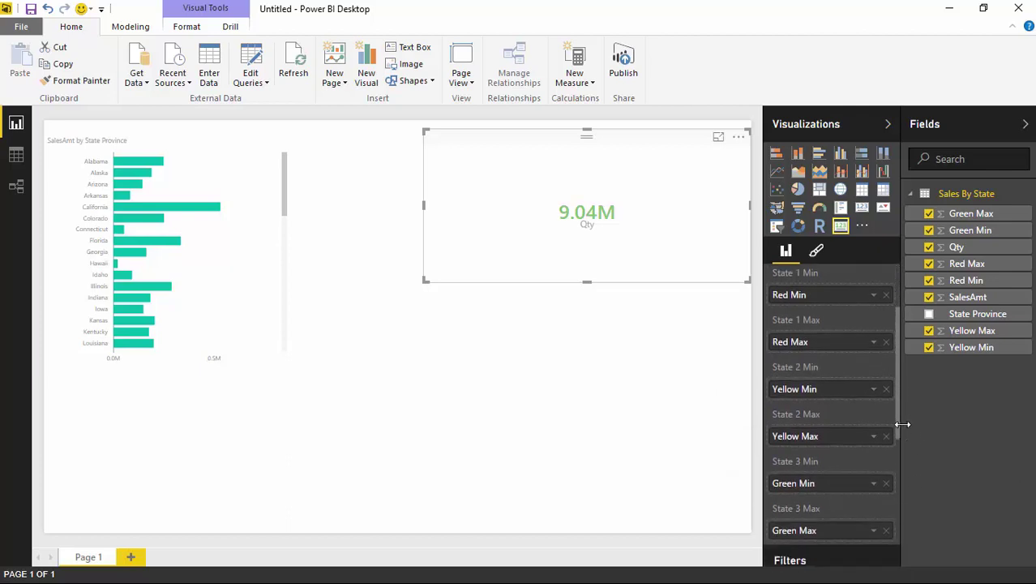
click(121, 231)
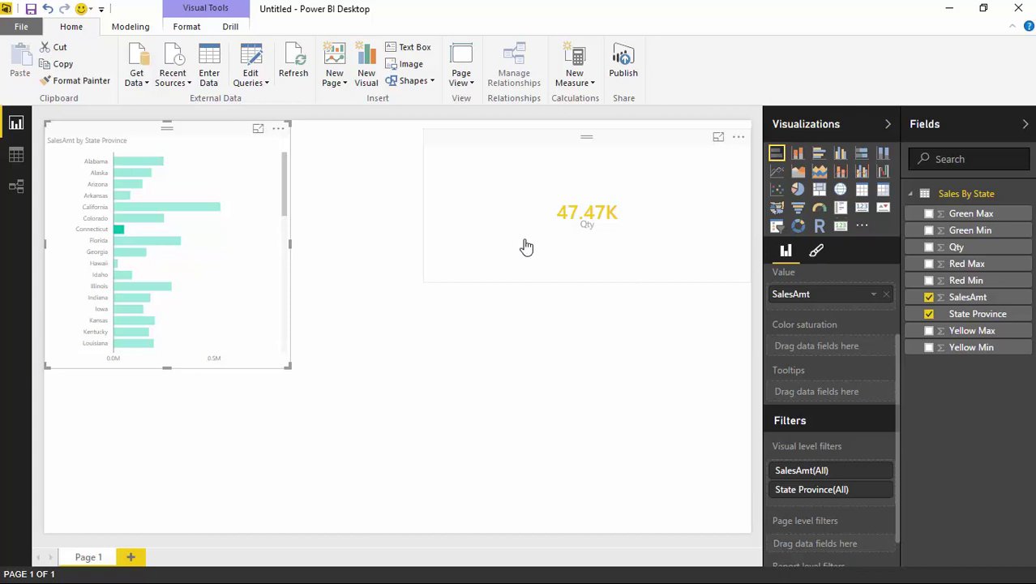
click(564, 264)
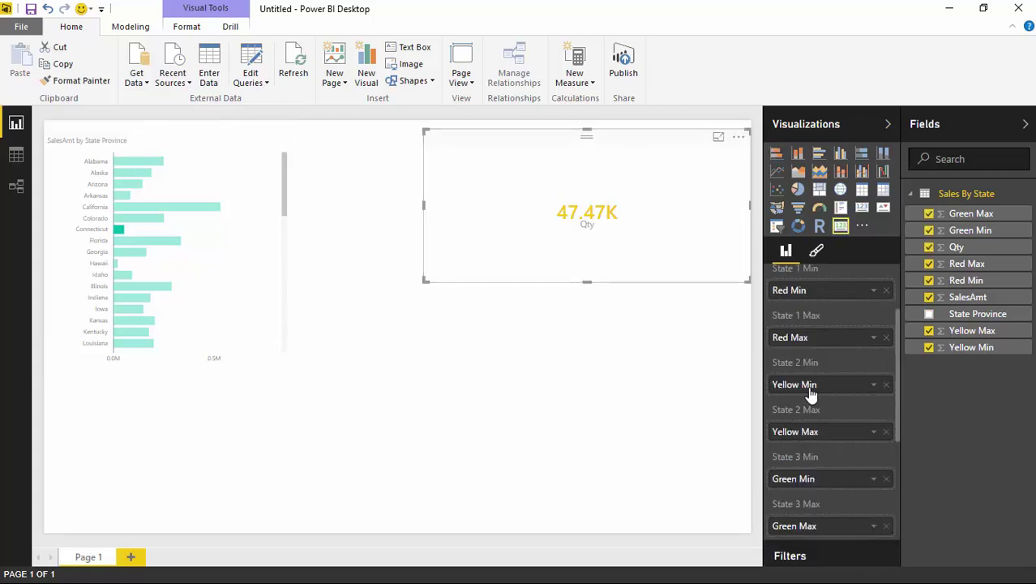
click(887, 387)
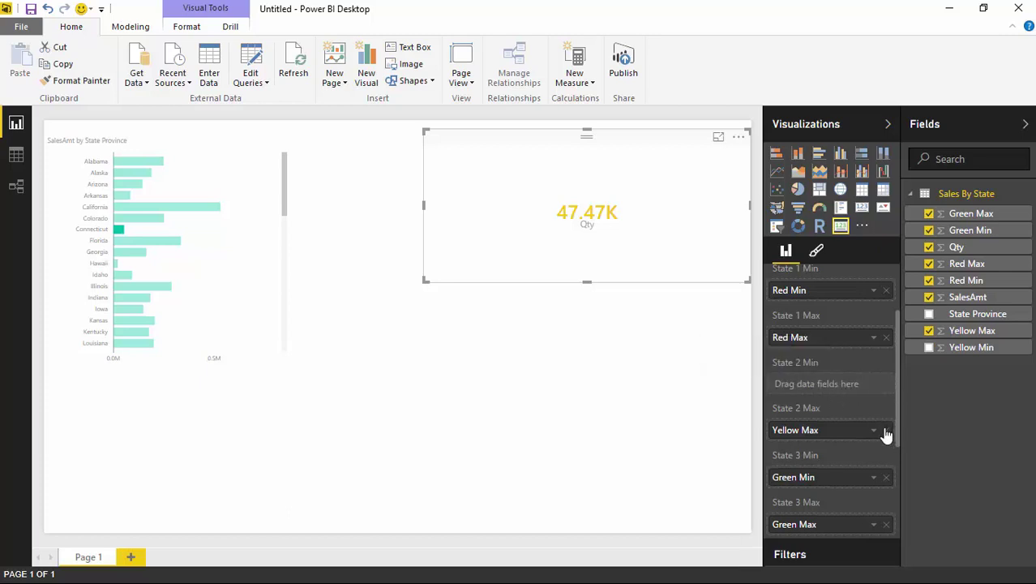
click(886, 430)
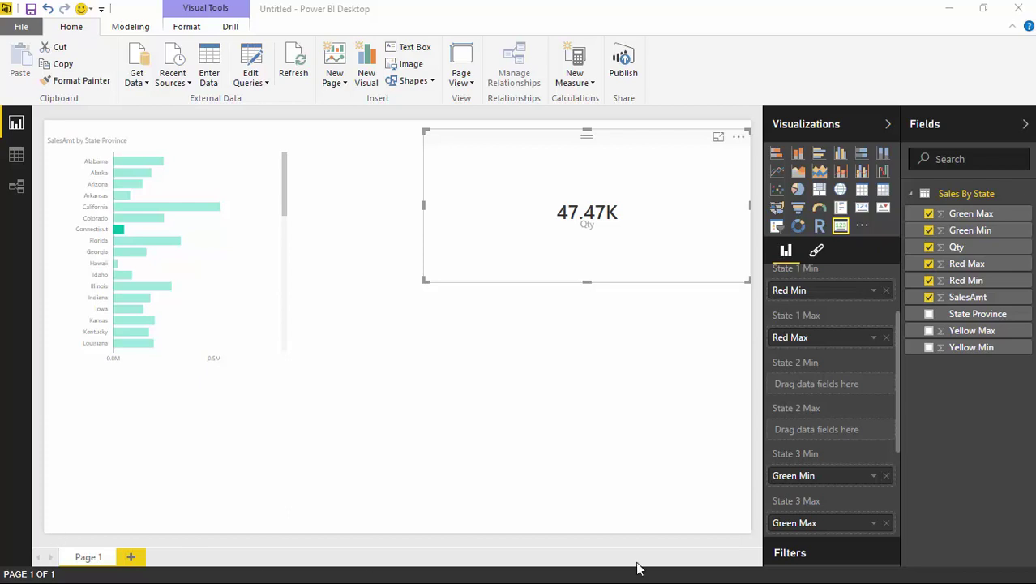
Change the card's category label text from Qty to Quantity
click(210, 253)
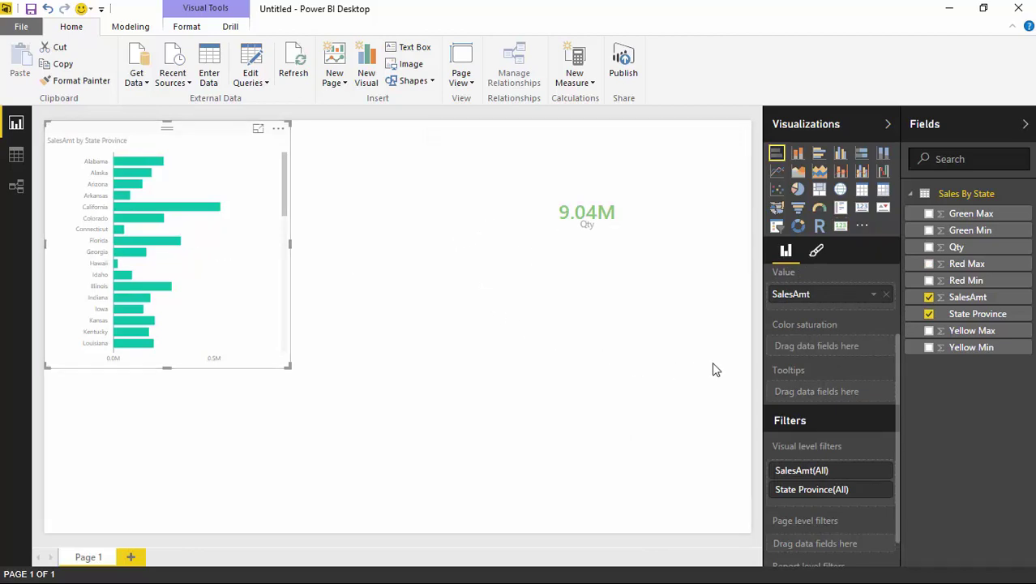
click(817, 253)
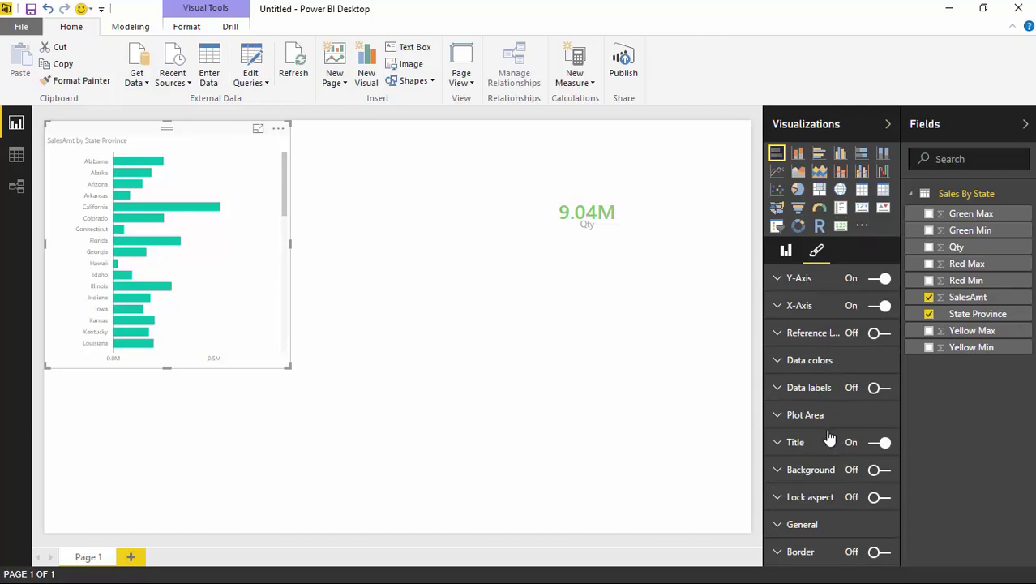
click(489, 249)
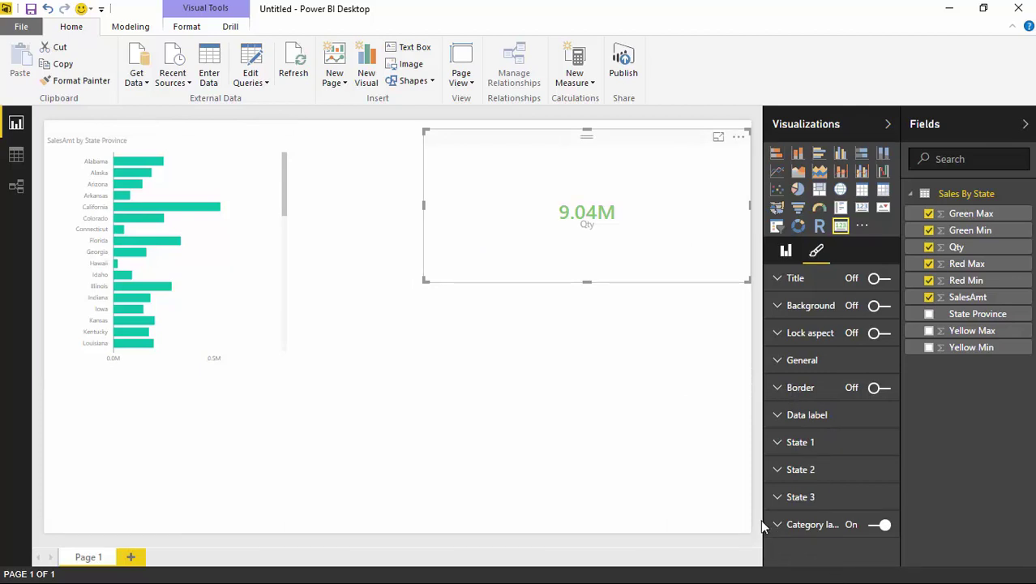
drag(763, 523, 724, 521)
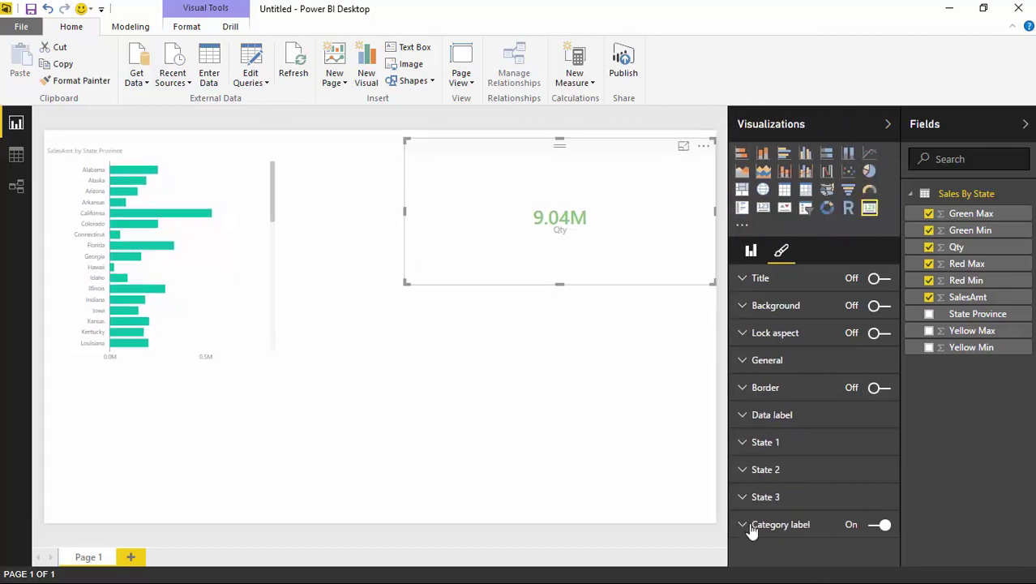
click(750, 524)
scroll(831, 494, down, 2)
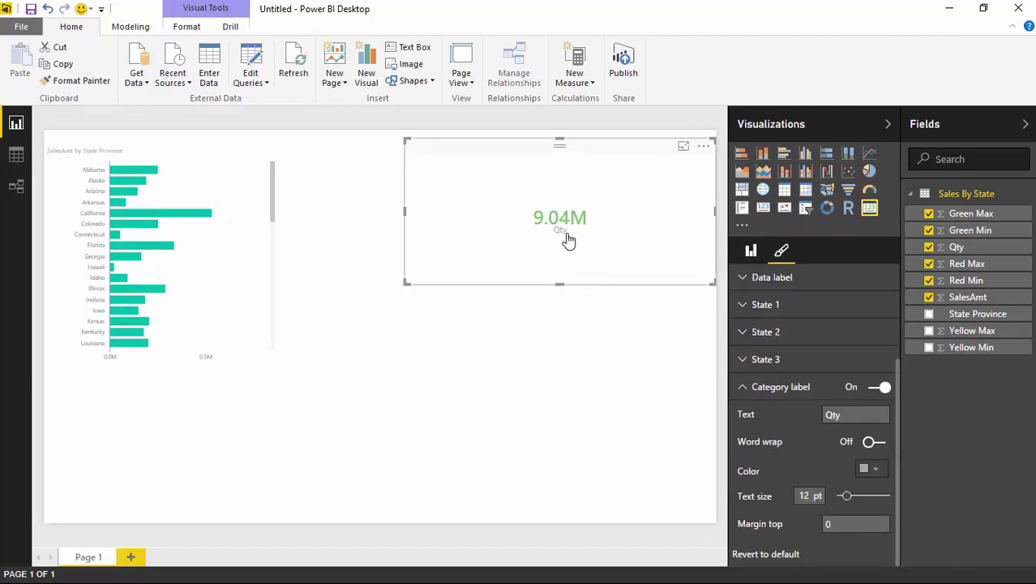
drag(857, 417, 778, 414)
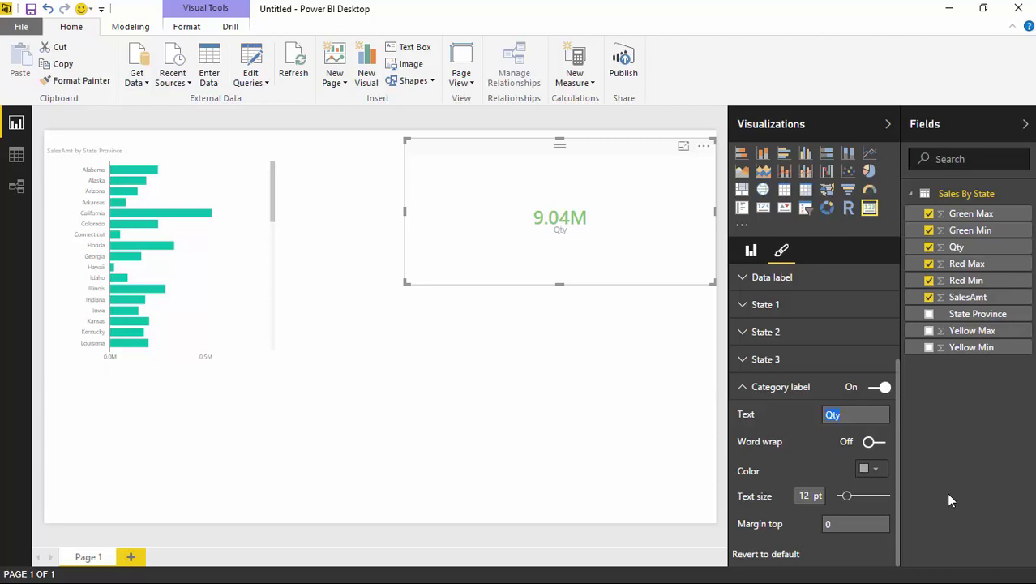
text(Quantity)
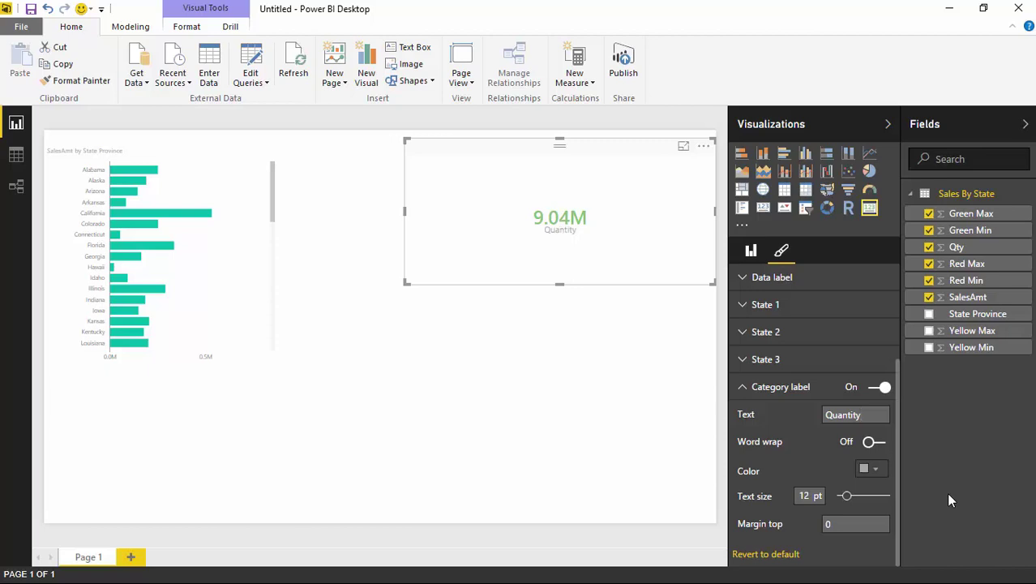
click(854, 487)
Make the Quantity label black at 19 pt with a top margin of 5
click(876, 471)
click(777, 392)
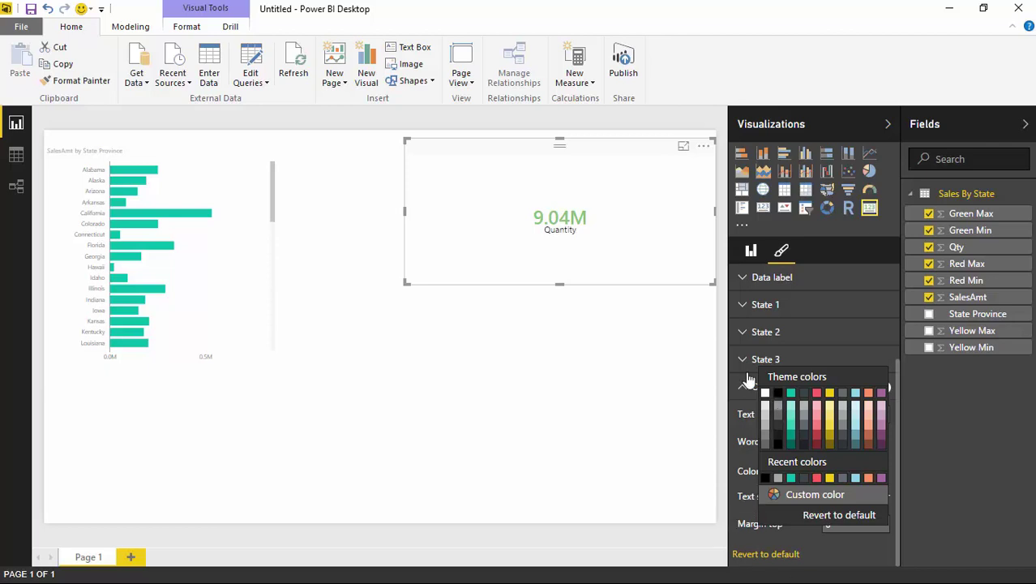
click(734, 426)
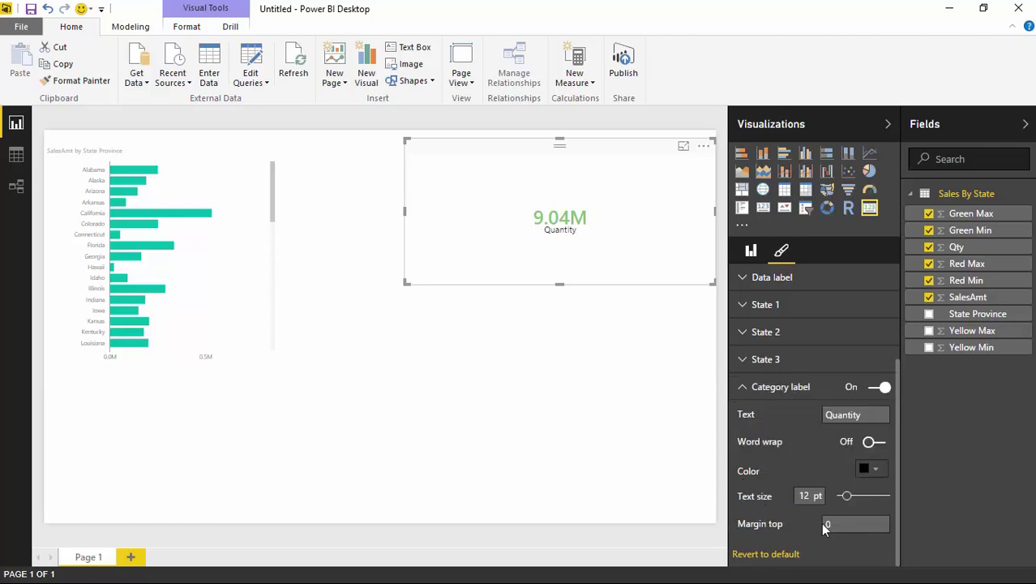
drag(851, 504, 858, 500)
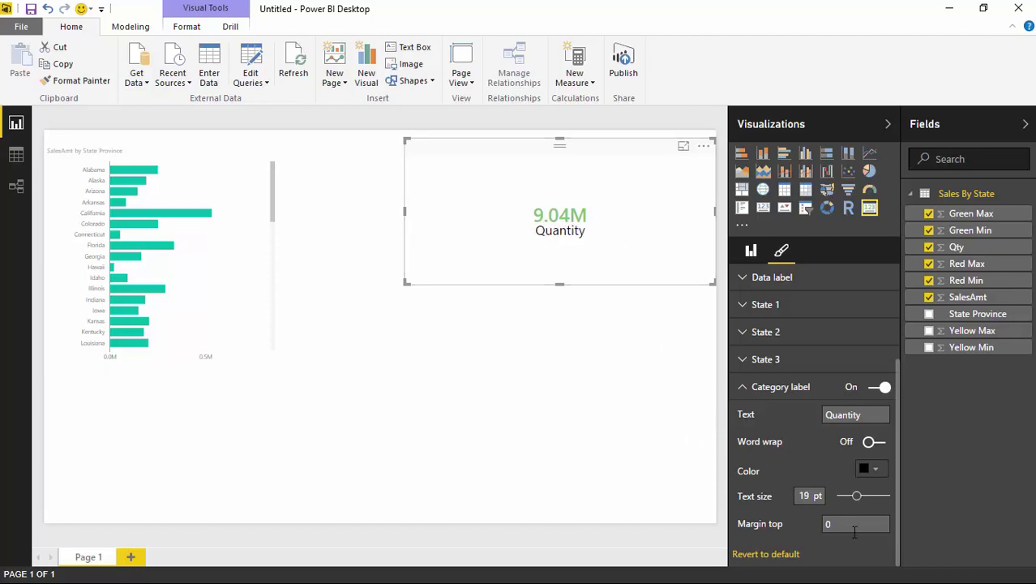
click(850, 524)
key(BackSpace)
text(5)
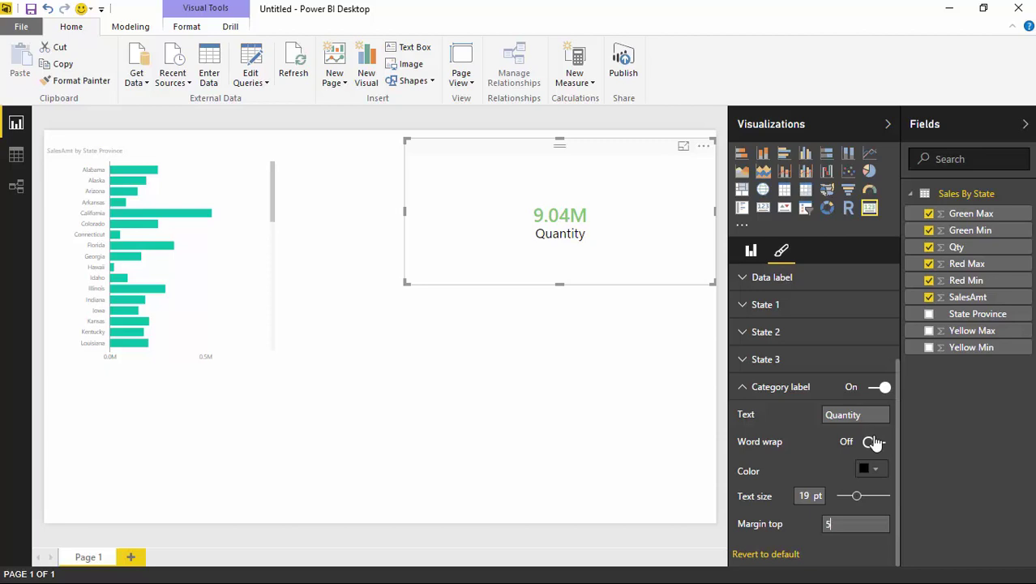
click(758, 393)
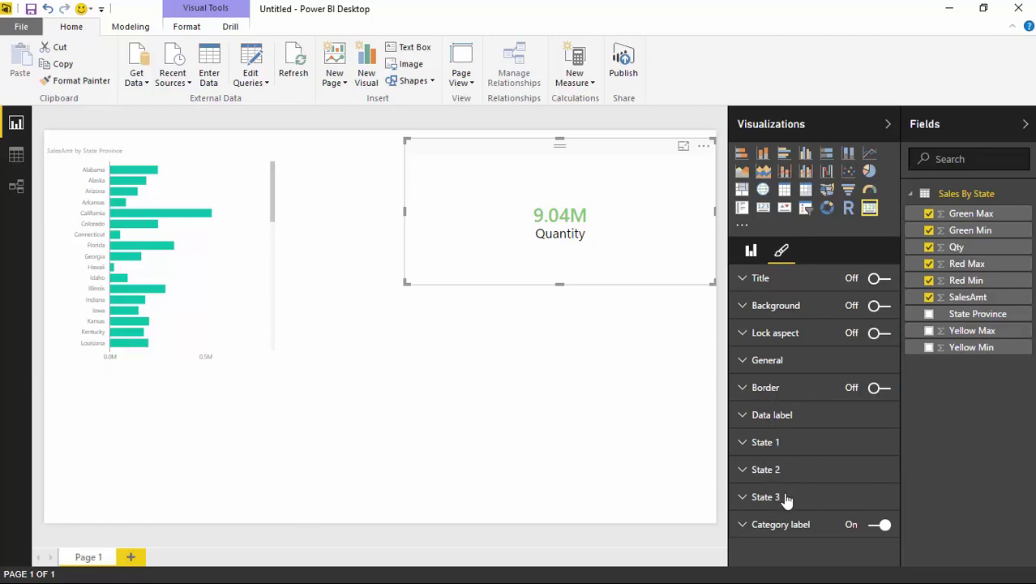
Switch on the State 3 label and replace its text 'Great' with 'Bonus Time!'
click(745, 447)
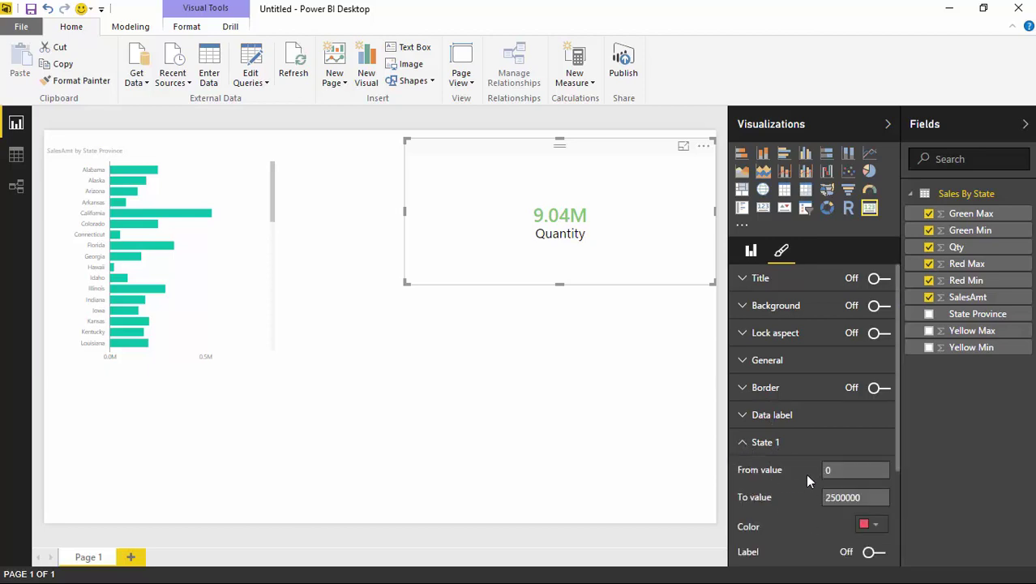
scroll(808, 481, down, 2)
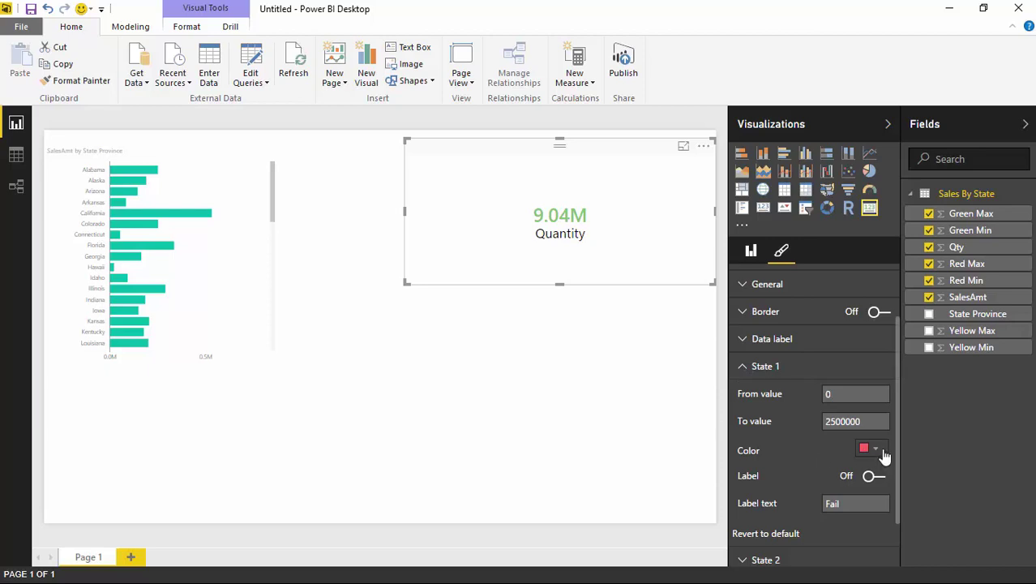
scroll(876, 460, down, 1)
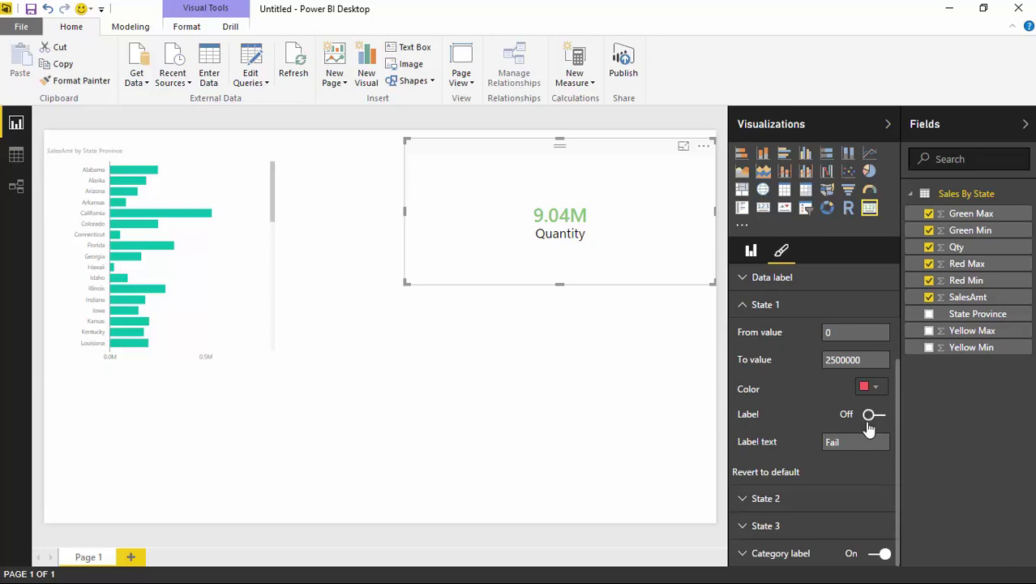
click(745, 307)
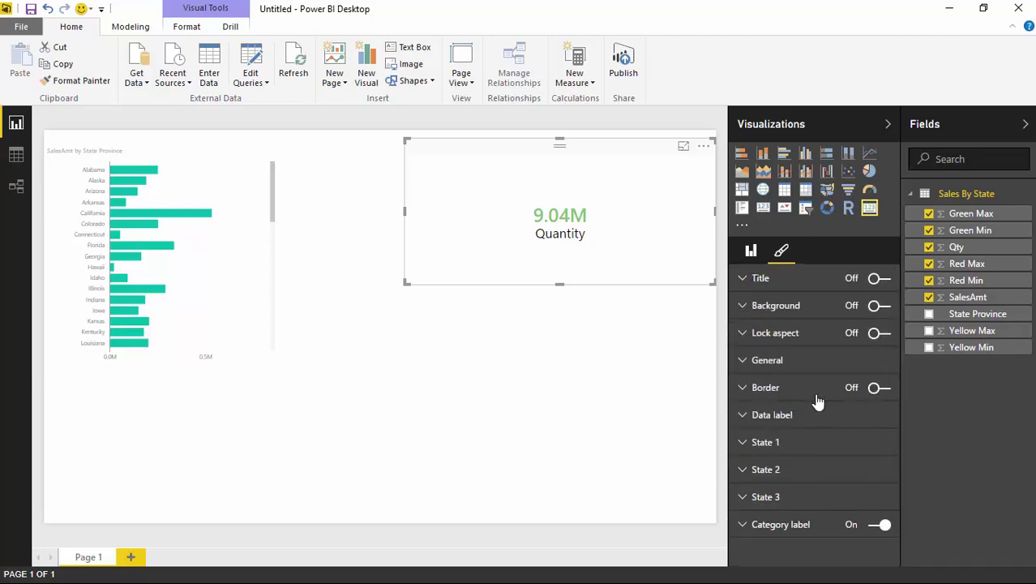
click(743, 497)
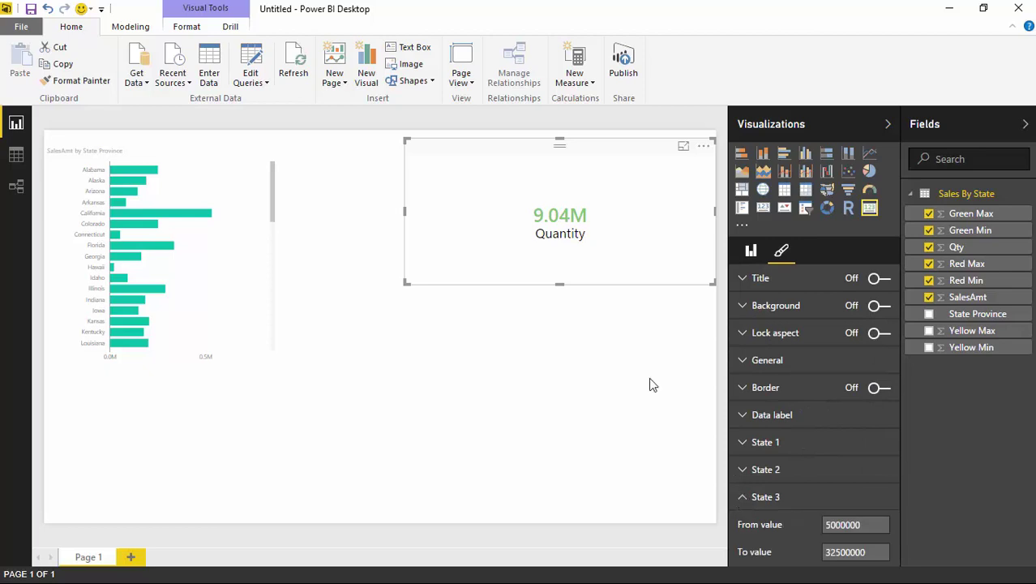
scroll(811, 451, down, 2)
click(872, 471)
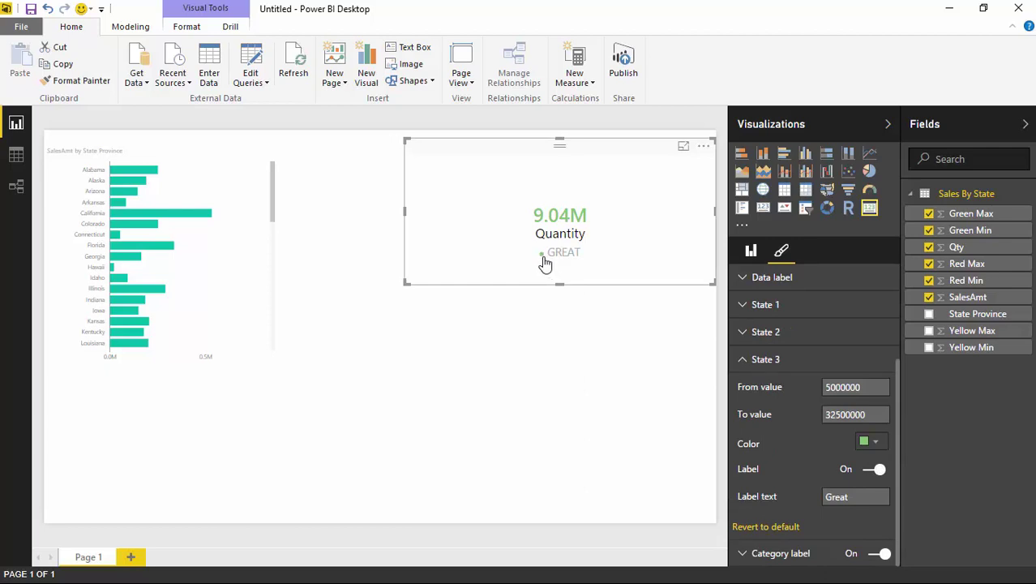
double_click(857, 498)
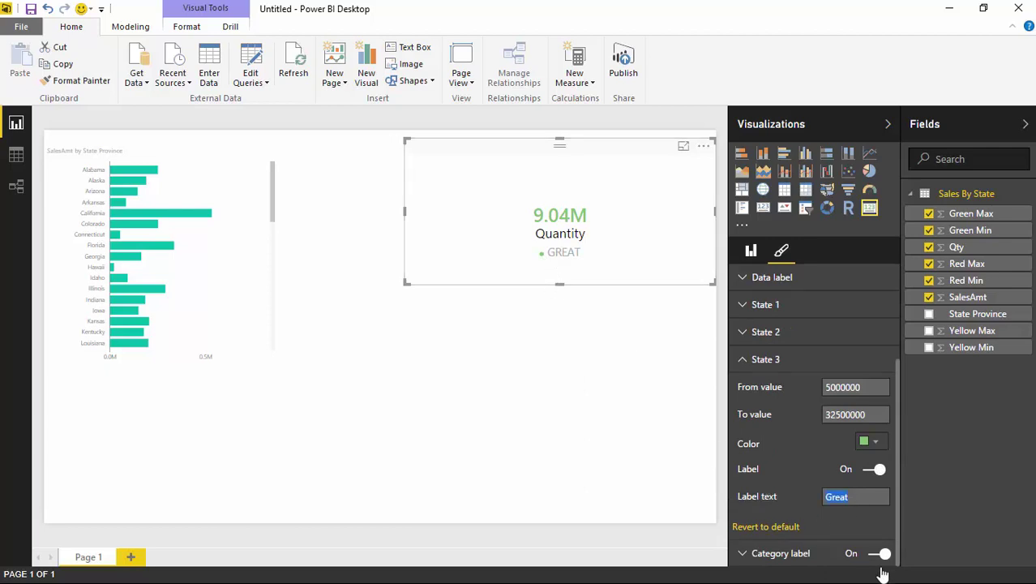
text(Bonus Time!)
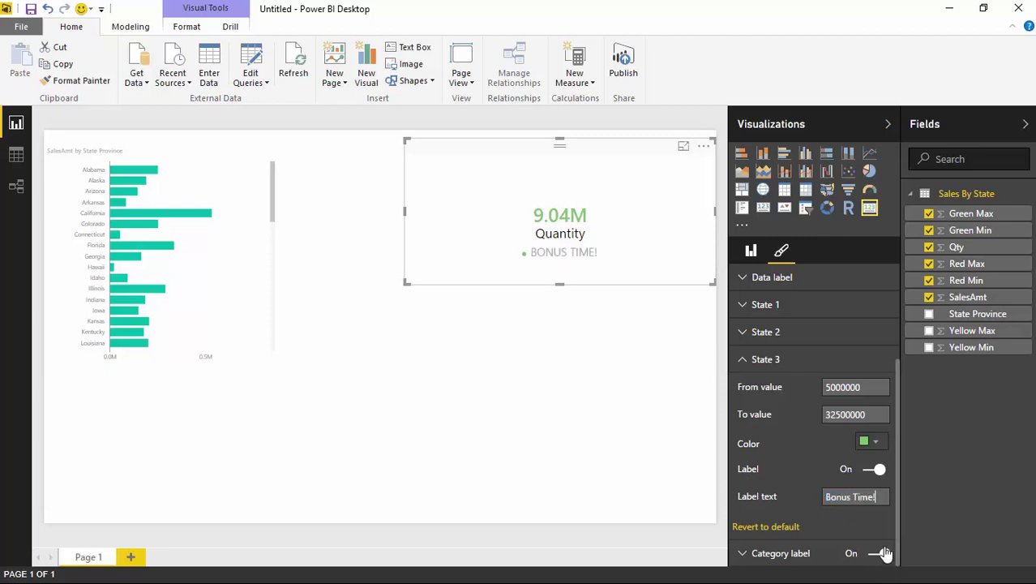
With the card filtered to Connecticut, set the State 2 range from 50000 to 100000
click(746, 361)
click(743, 479)
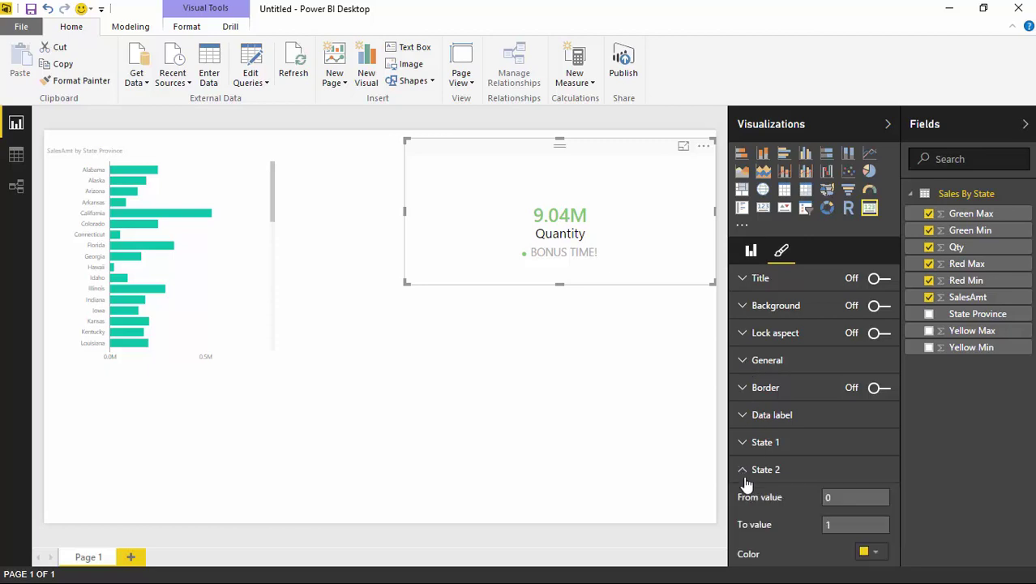
scroll(798, 487, down, 3)
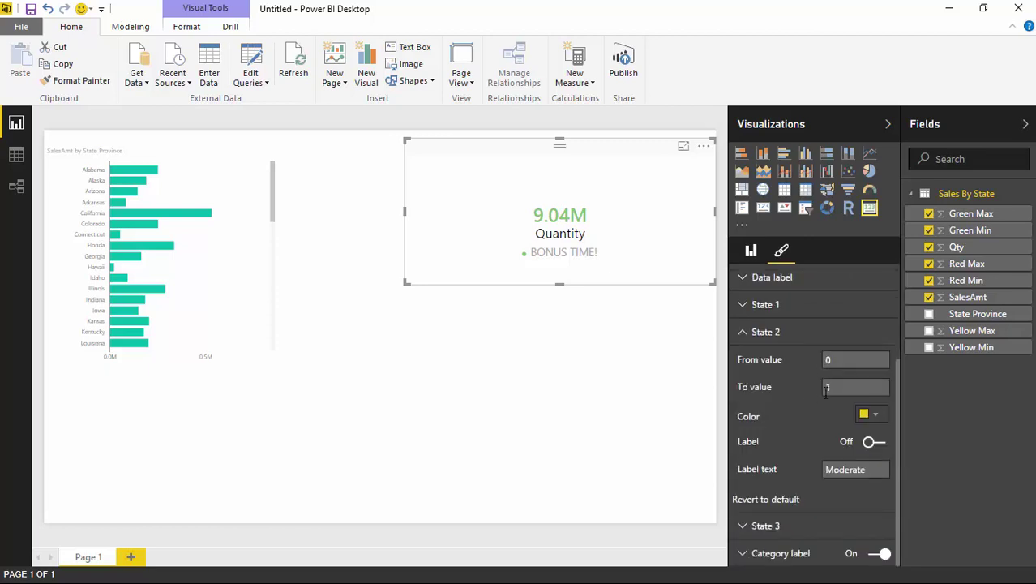
click(116, 237)
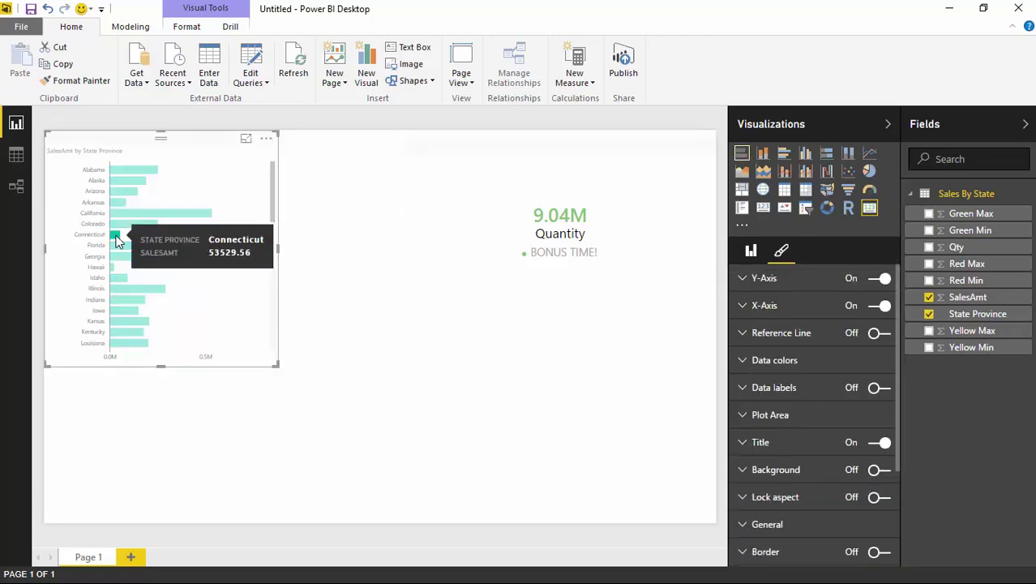
click(618, 273)
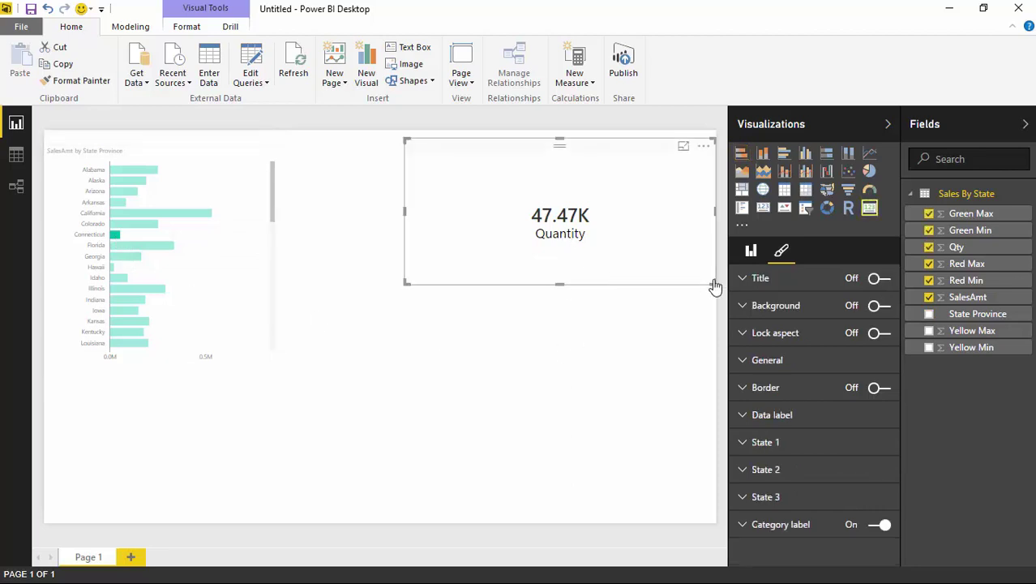
click(743, 474)
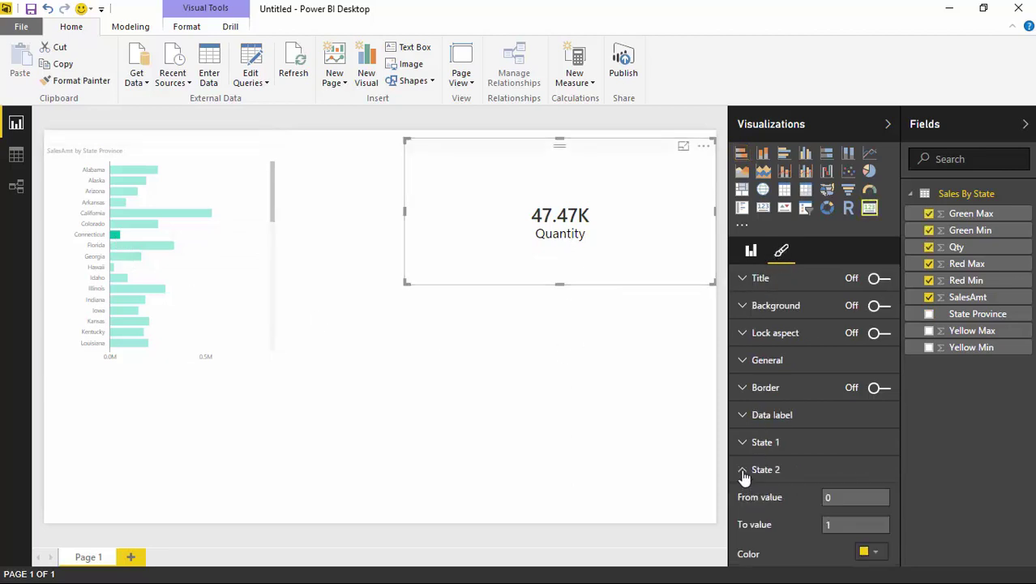
scroll(781, 468, down, 3)
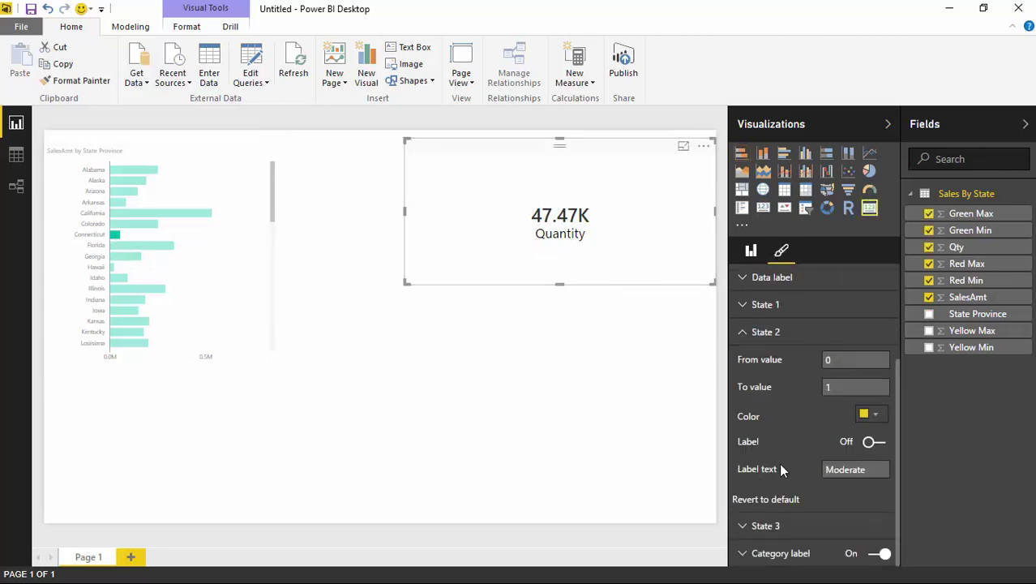
click(850, 361)
text(50000)
click(851, 384)
text(100000)
key(Return)
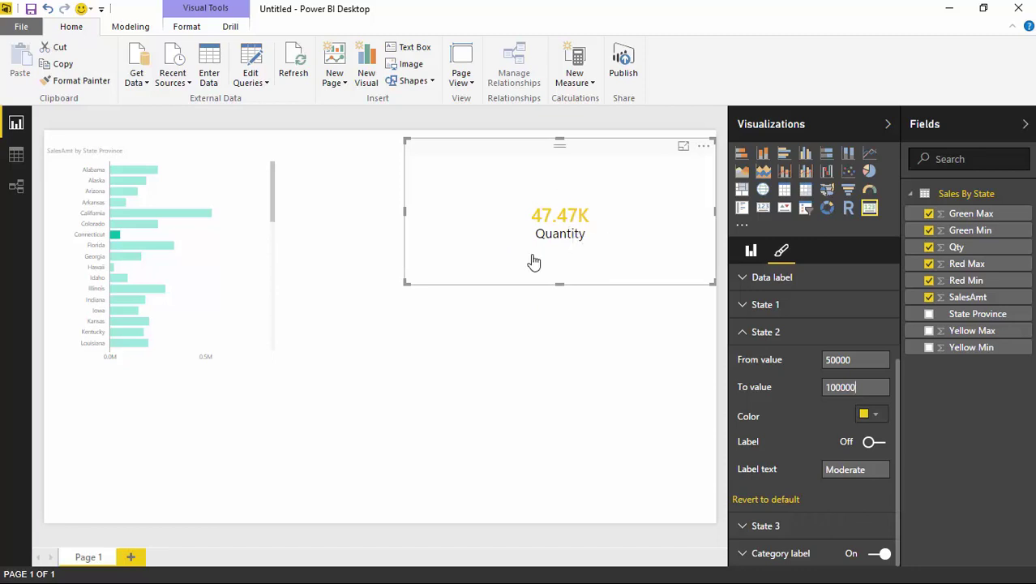
Turn on the State 2 label and leave its text blank
click(873, 441)
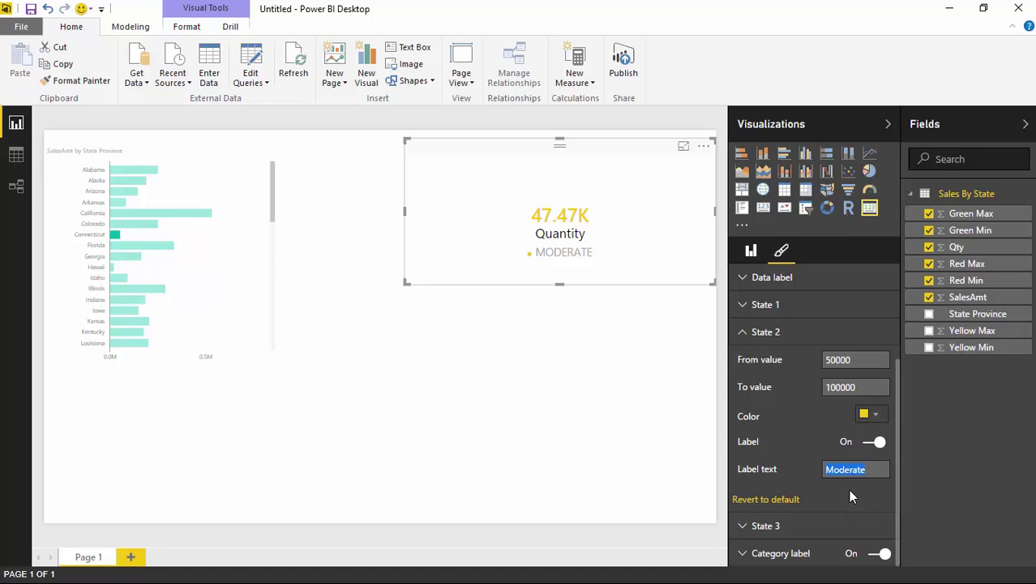
text(No Quite!)
key(BackSpace)
key(BackSpace)
key(BackSpace)
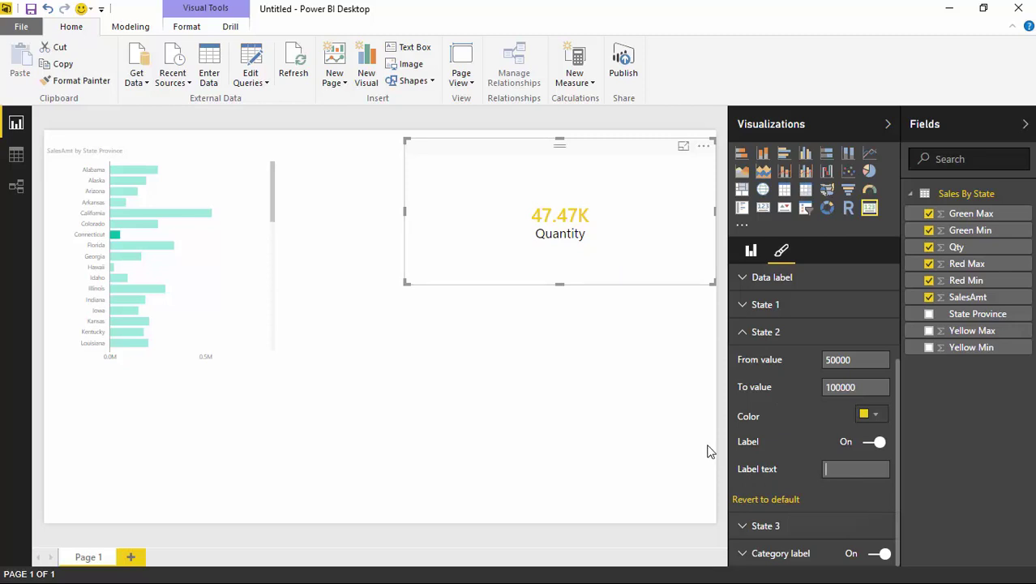
Set the card's data label display units to None
click(748, 337)
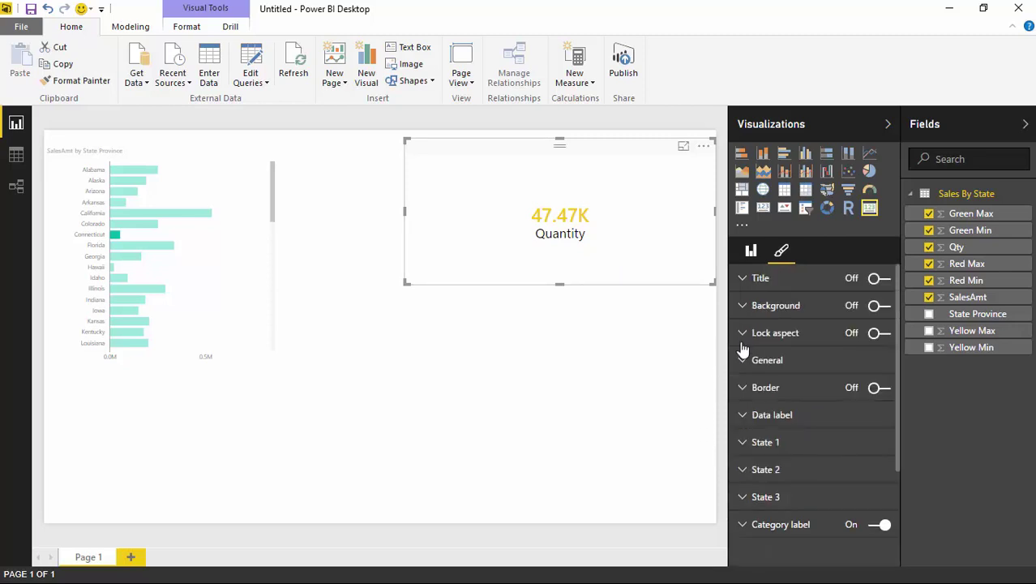
click(766, 418)
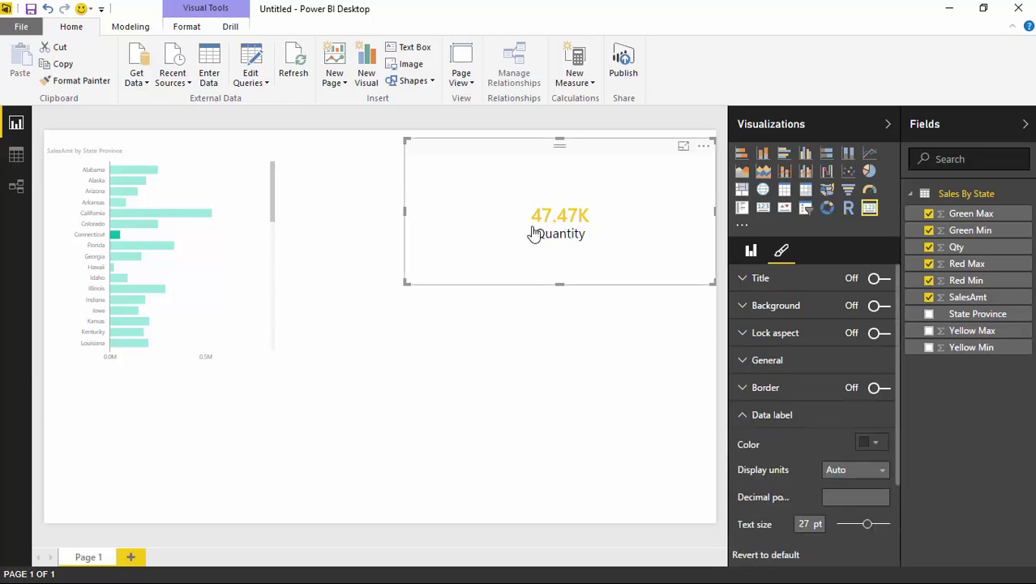
click(882, 474)
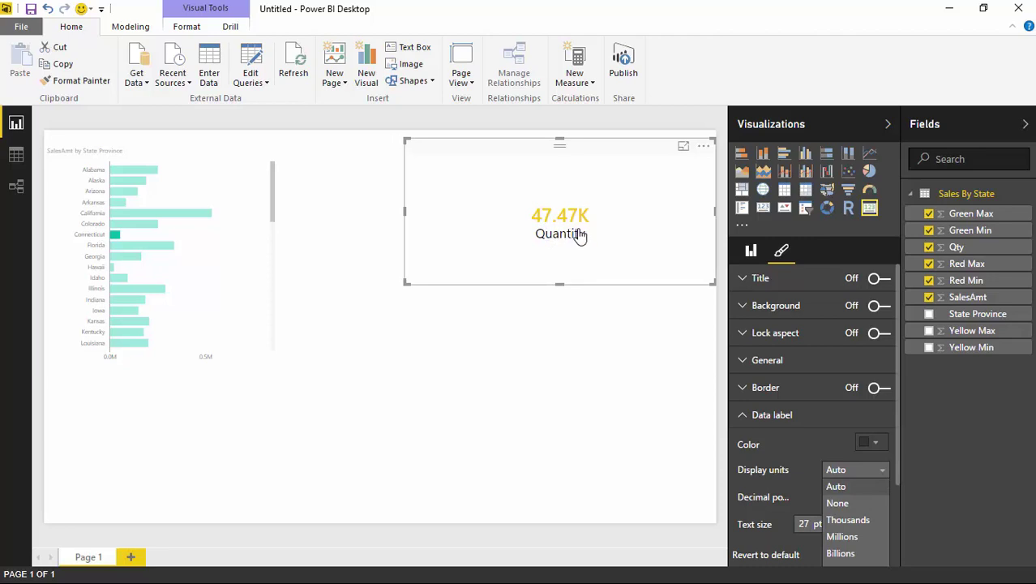
click(838, 504)
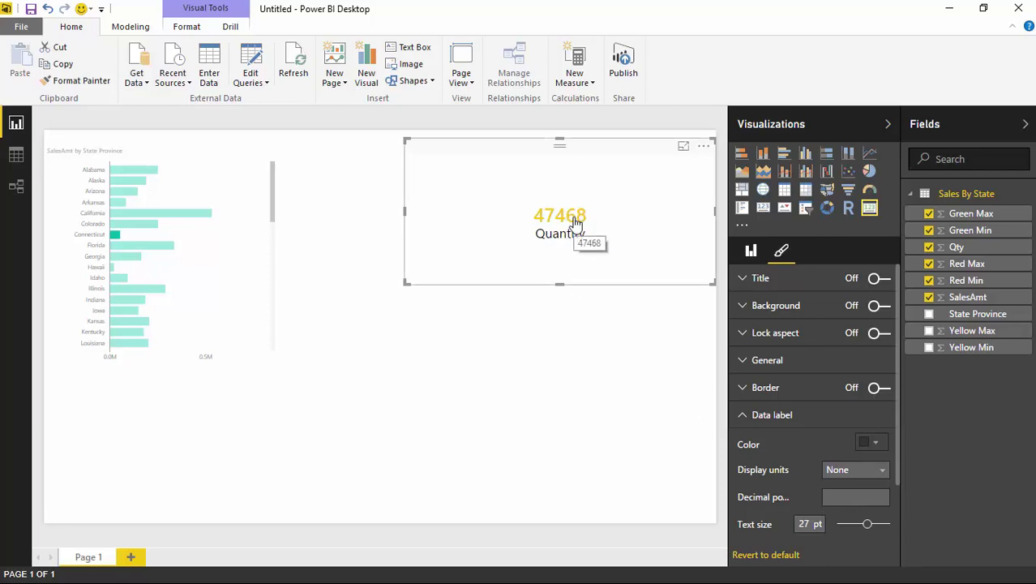
Add a thousands separator to Qty and enlarge the card's value to 36 pt
click(961, 247)
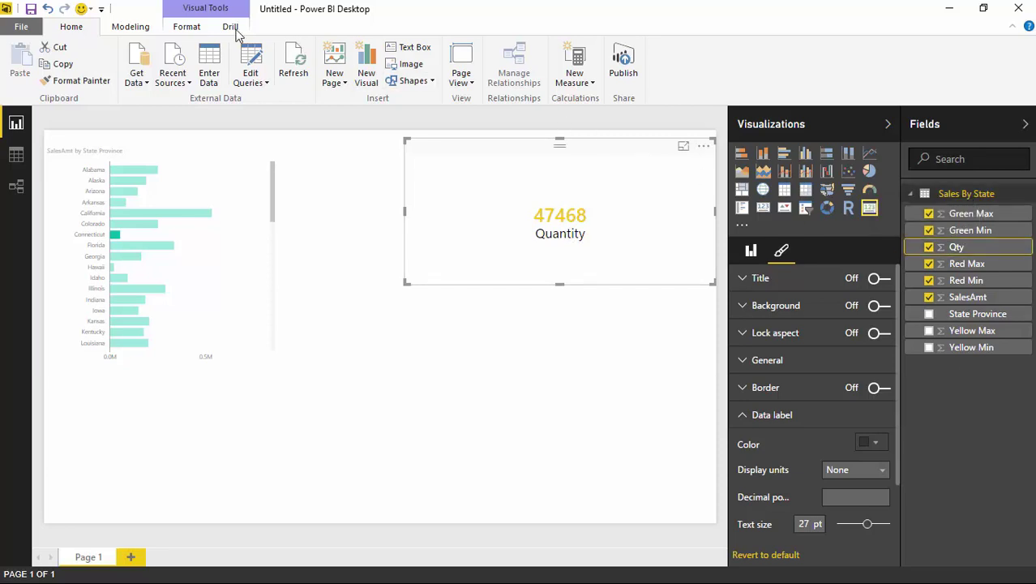
click(134, 29)
click(277, 81)
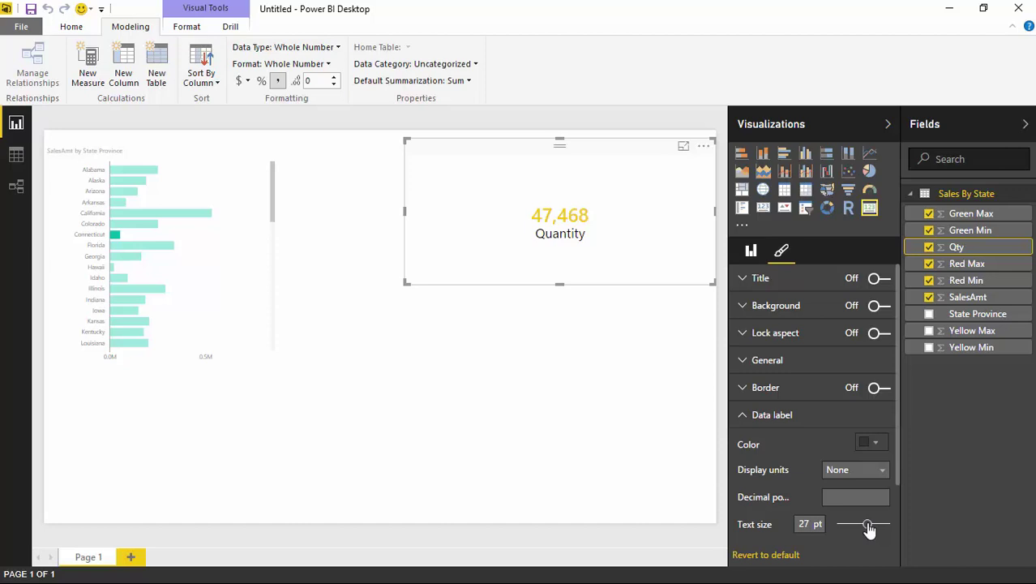
drag(869, 529, 879, 528)
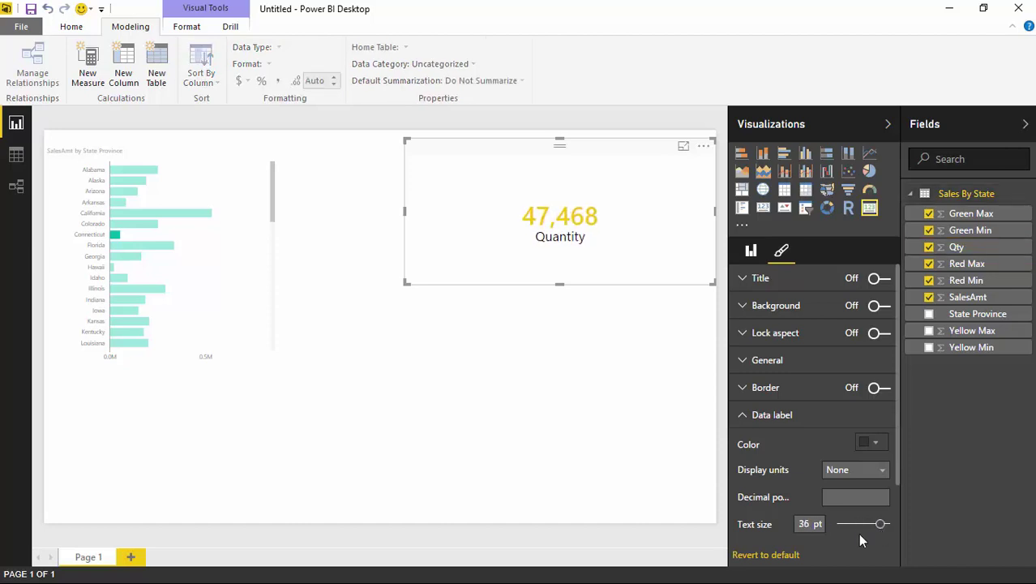
click(758, 427)
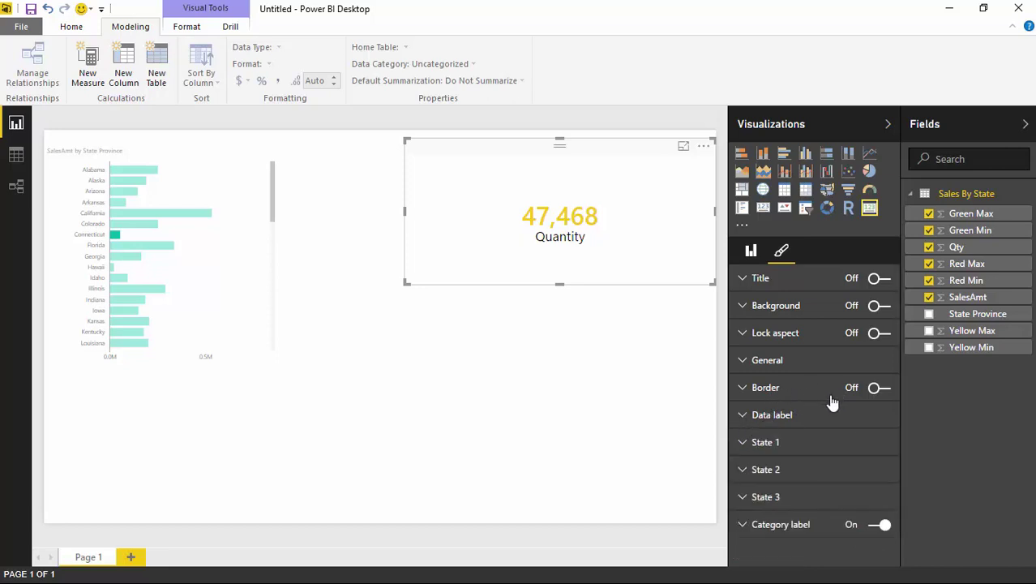
Turn on the card's border and give it a light blue background
click(879, 389)
click(555, 352)
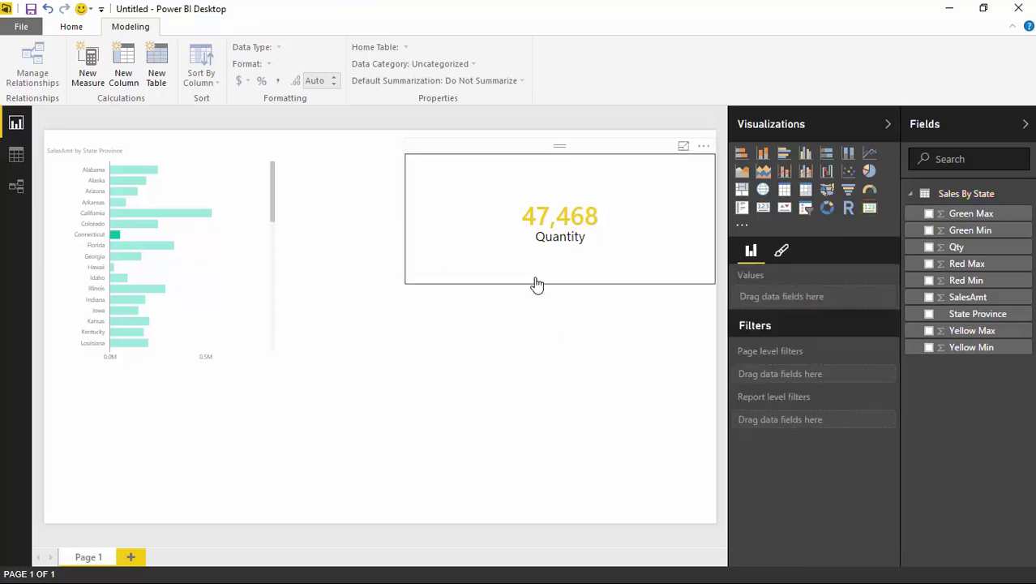
click(523, 268)
click(782, 250)
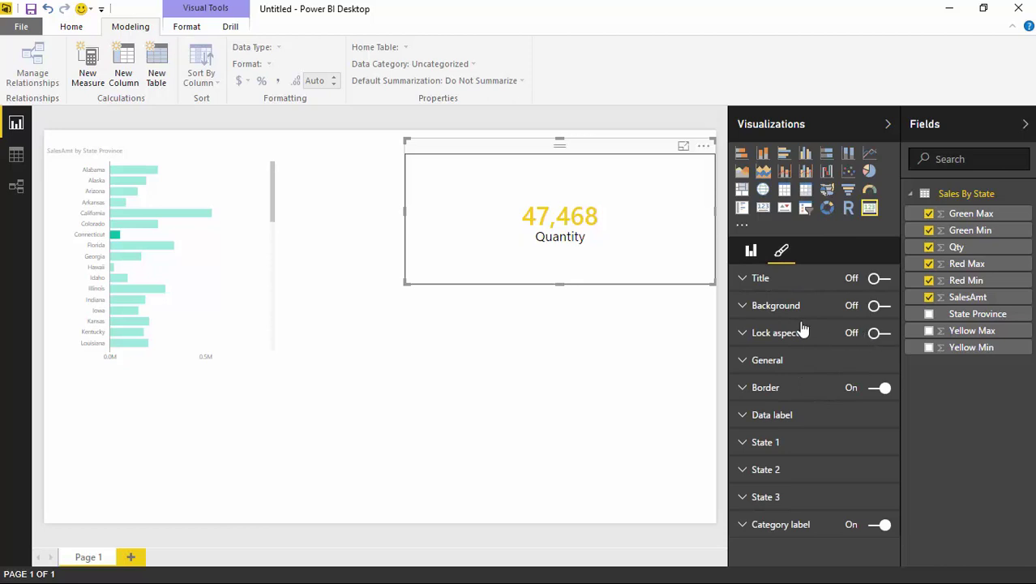
click(873, 307)
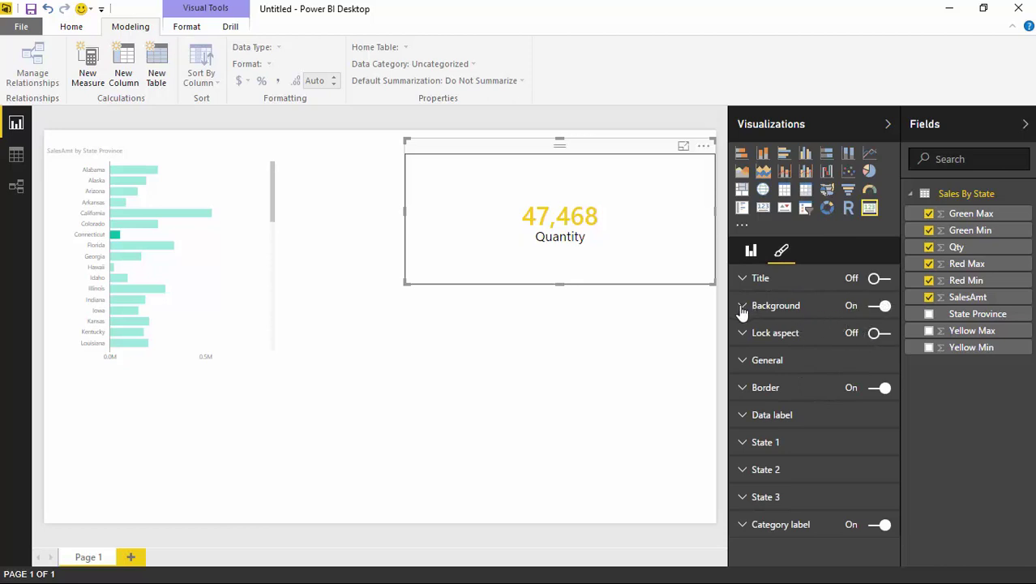
click(743, 307)
click(869, 333)
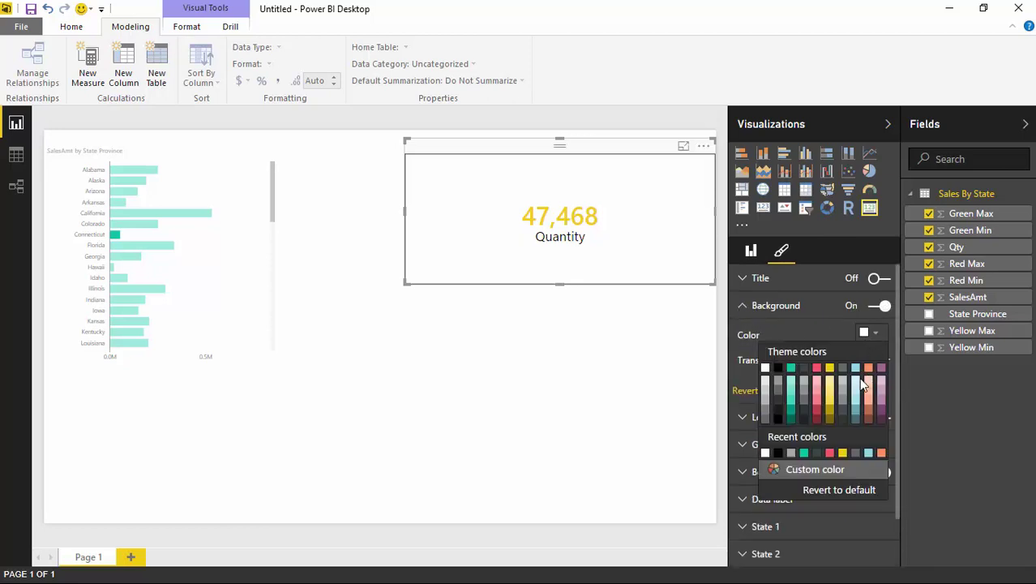
click(859, 378)
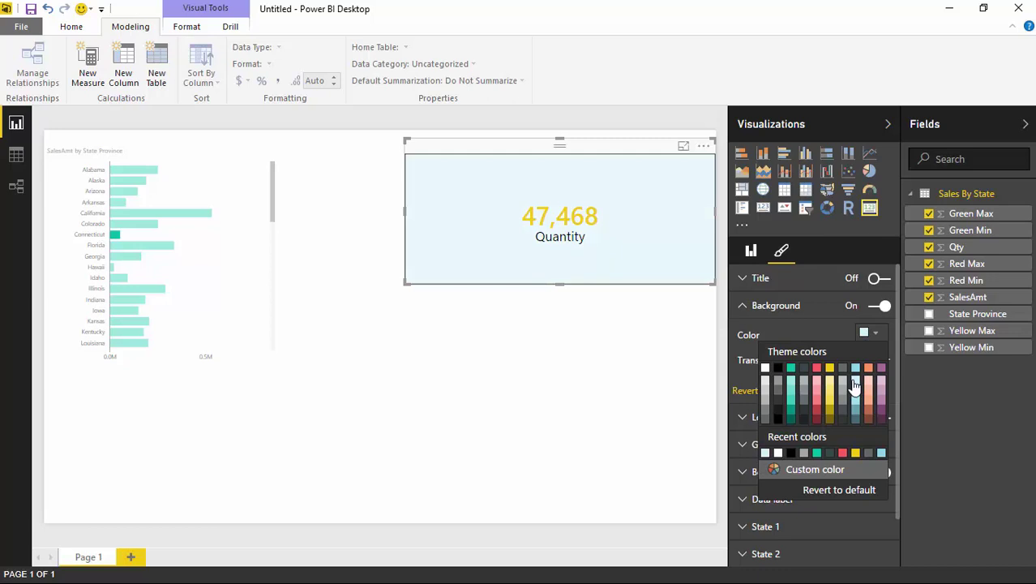
click(761, 321)
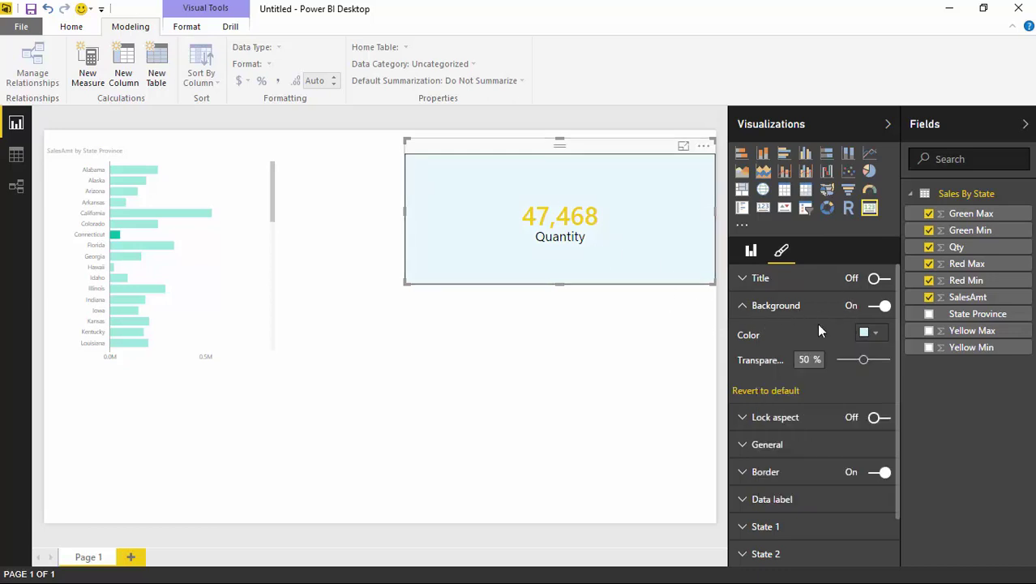
click(748, 315)
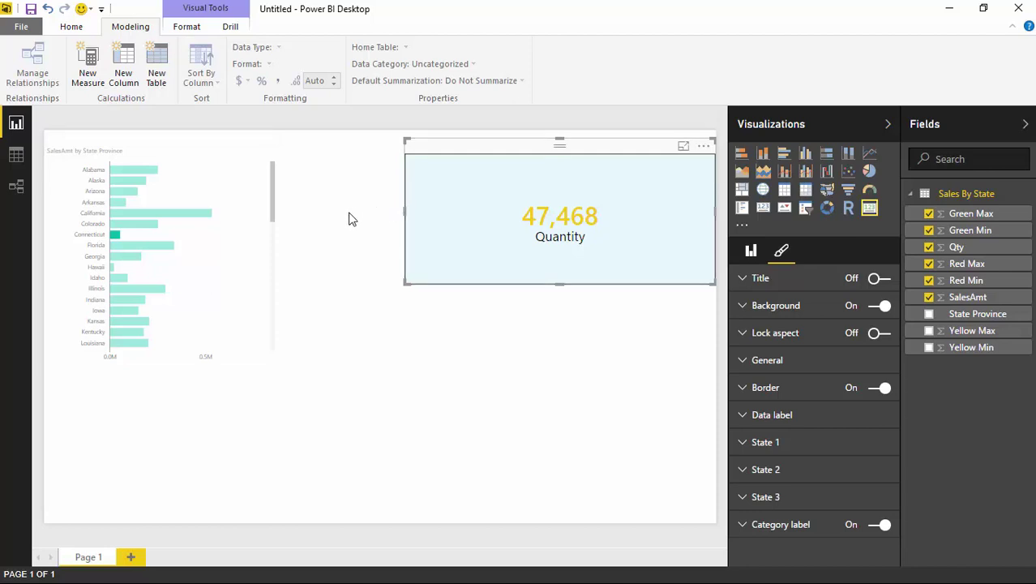
Test the card by filtering to California, Kansas and Hawaii, then clear the filter
click(143, 213)
click(120, 284)
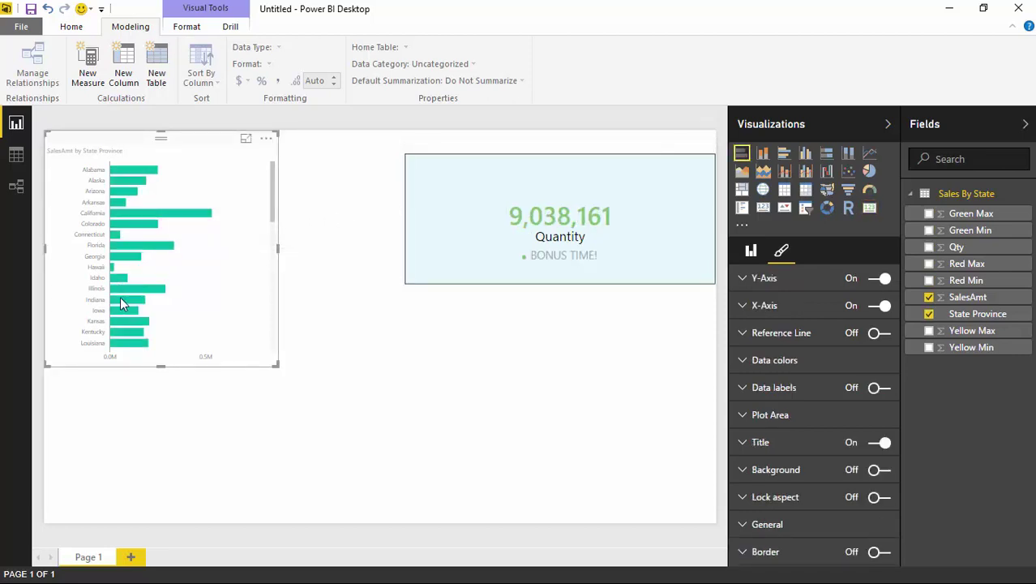
click(129, 322)
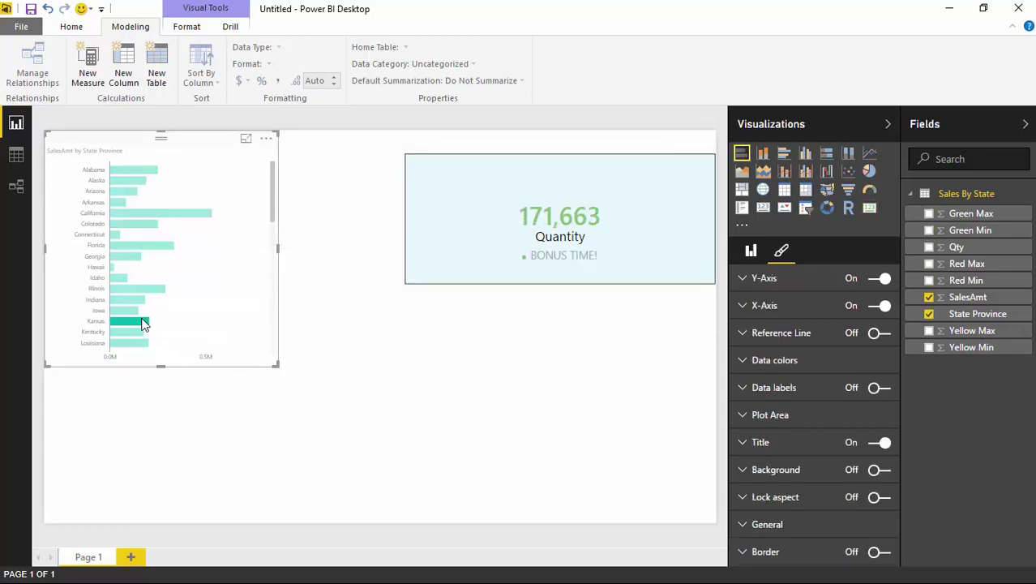
click(112, 268)
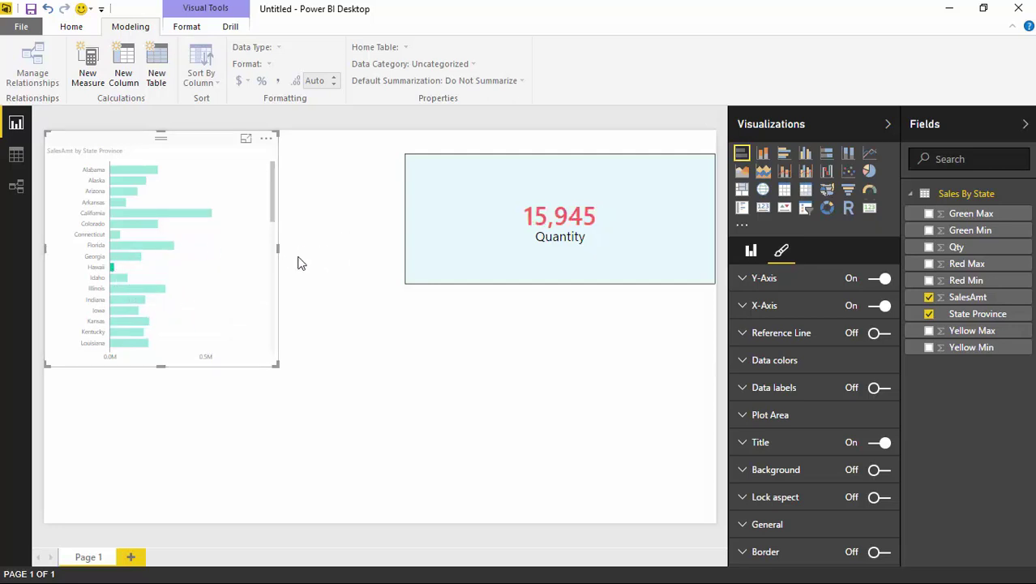
click(245, 295)
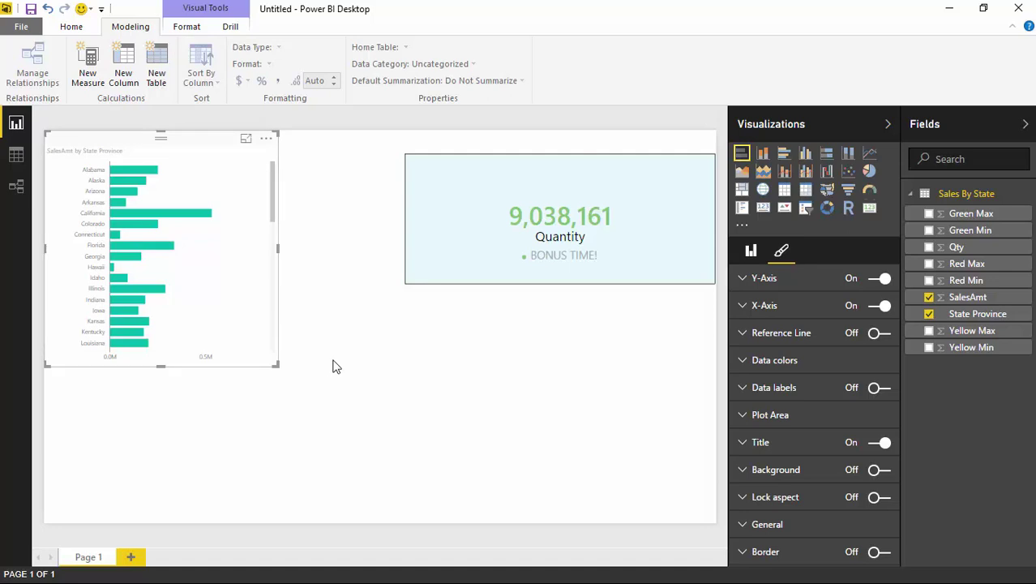